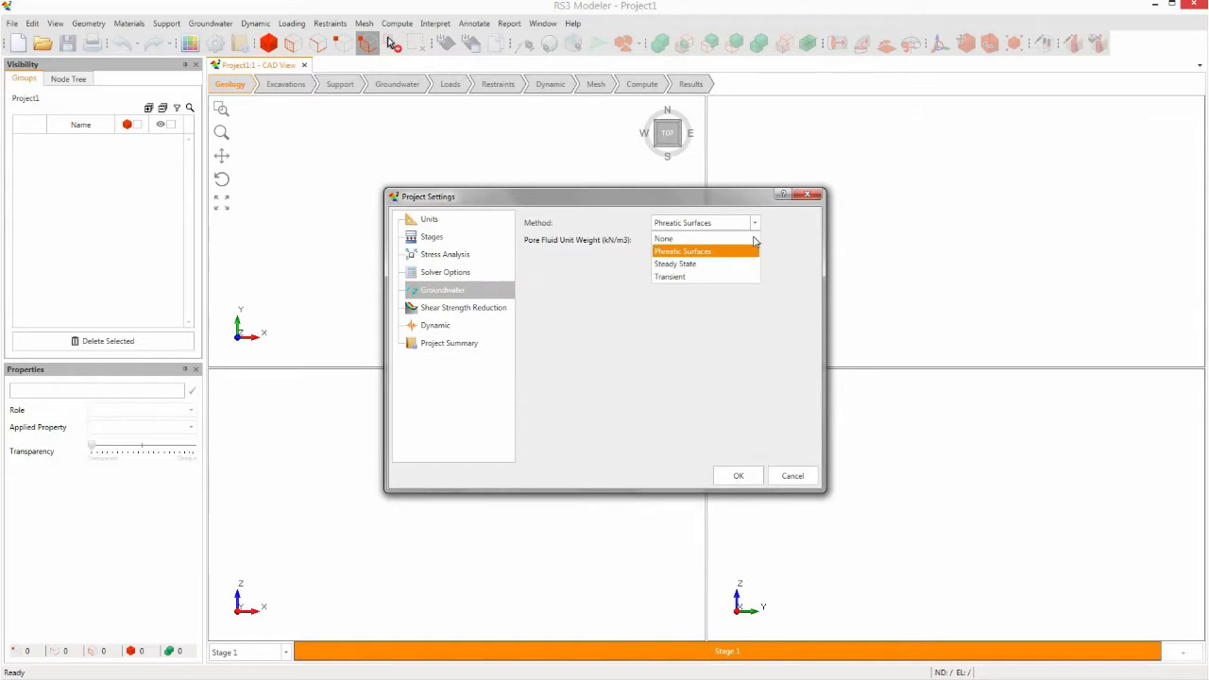
Step: Set the groundwater method to Transient, define the pore water pressure method by stage, and turn off tolerance scaling by time units
click(742, 275)
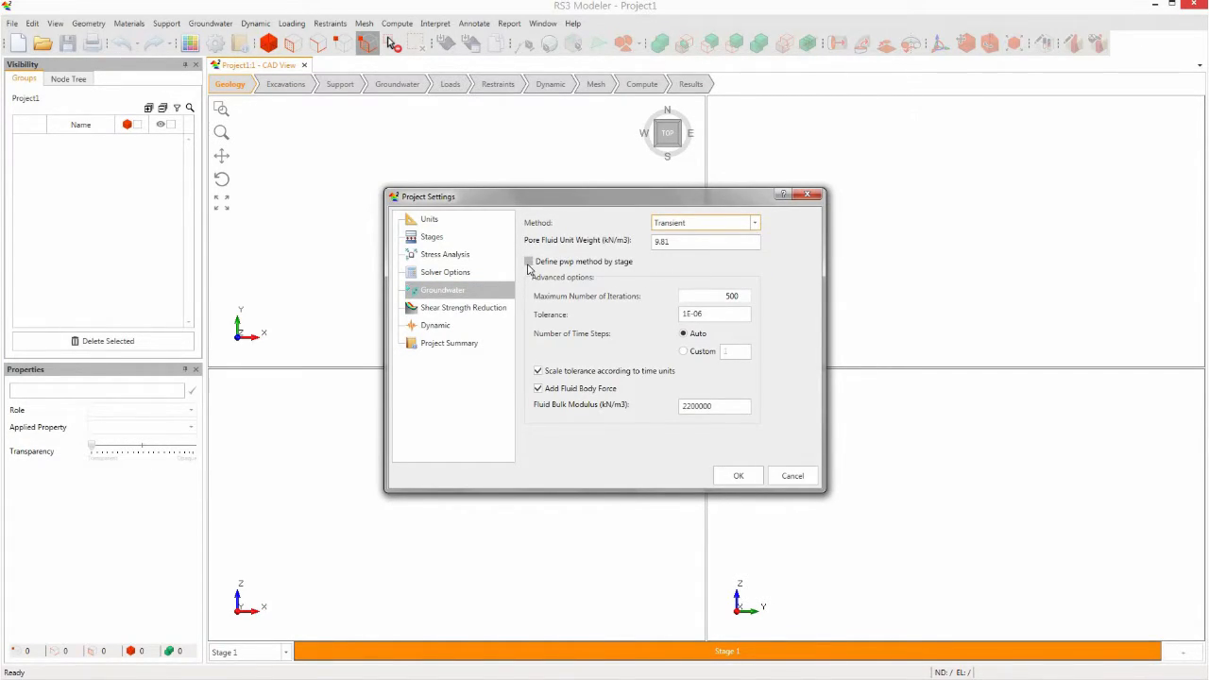
click(528, 263)
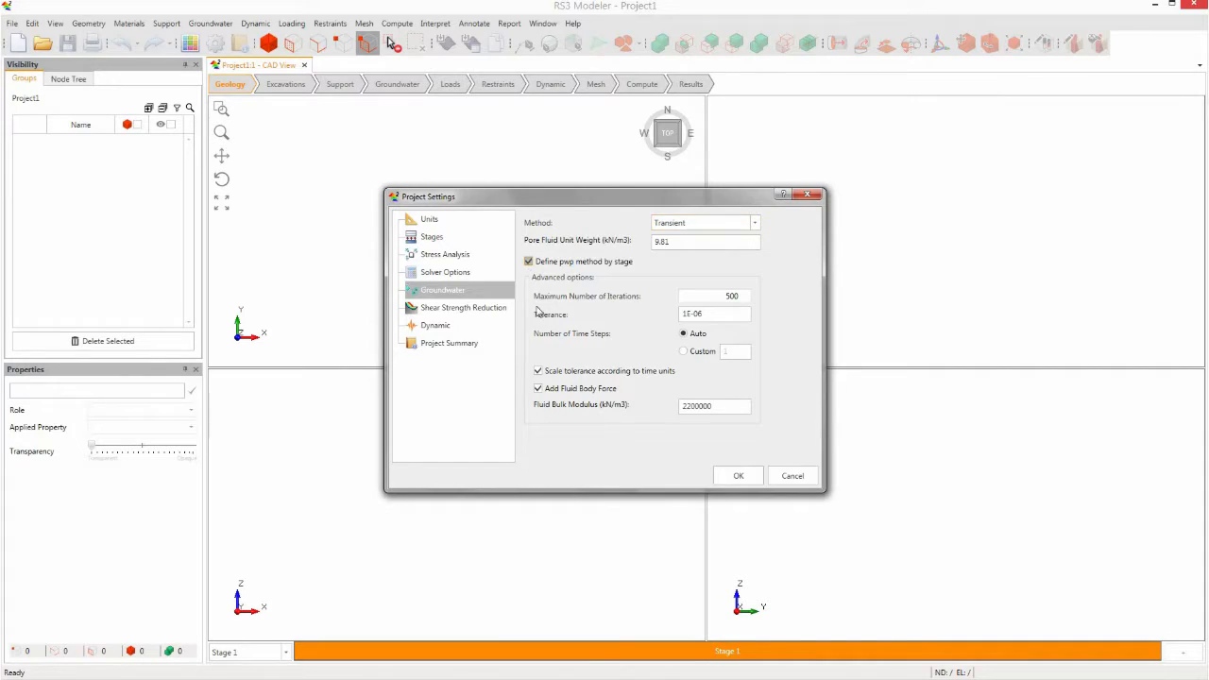
click(539, 372)
Step: Set the number of project stages to 13
click(440, 237)
drag(612, 223, 590, 228)
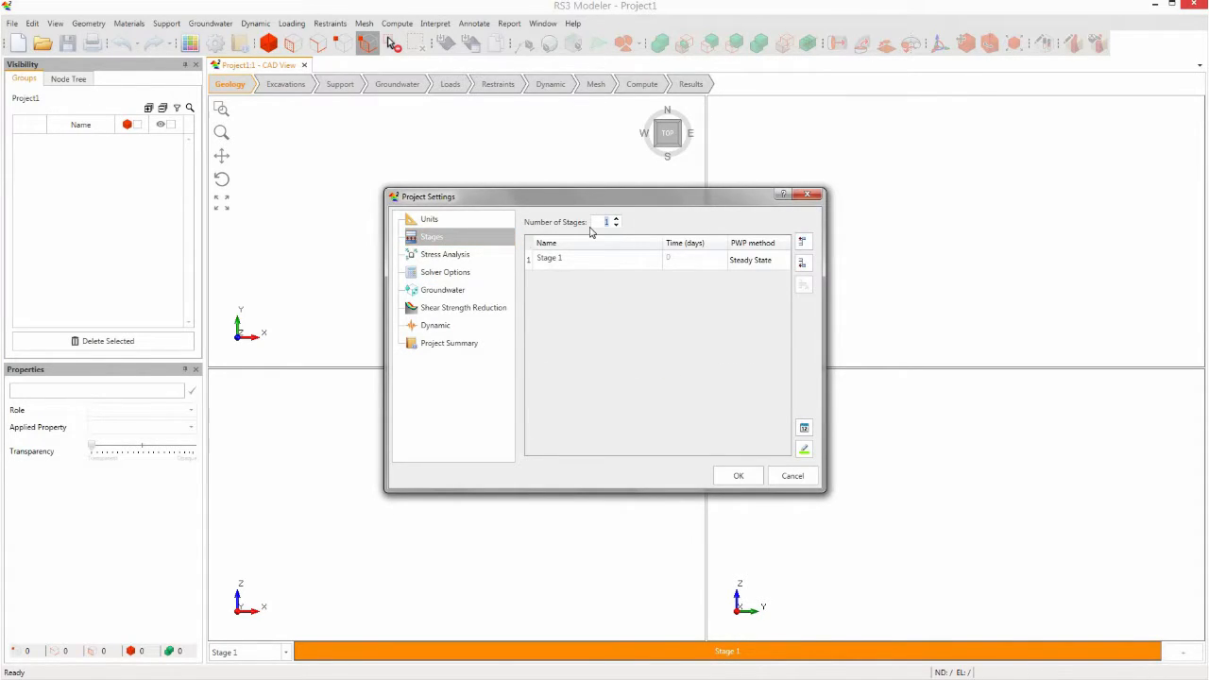
text(13)
Step: Make stages 2 to 13 Transient, entering 20, 60 and 200 days for stages 4 to 6 and 400 to 1600 in 200-day increments for stages 7 to 13
click(767, 282)
click(766, 327)
click(772, 302)
click(770, 346)
click(773, 322)
click(772, 364)
click(773, 343)
click(773, 383)
click(773, 363)
click(772, 405)
click(773, 382)
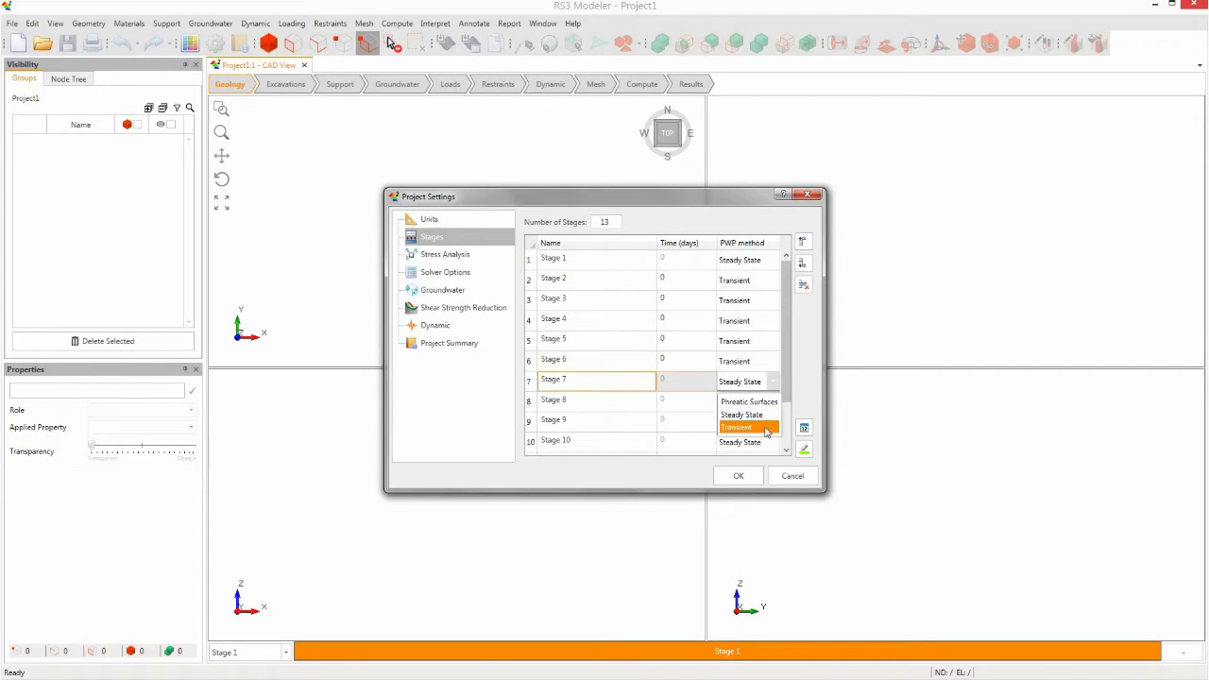
click(768, 429)
click(772, 404)
click(771, 447)
click(772, 424)
click(767, 467)
click(773, 404)
click(771, 447)
click(773, 425)
click(767, 468)
click(772, 444)
click(768, 488)
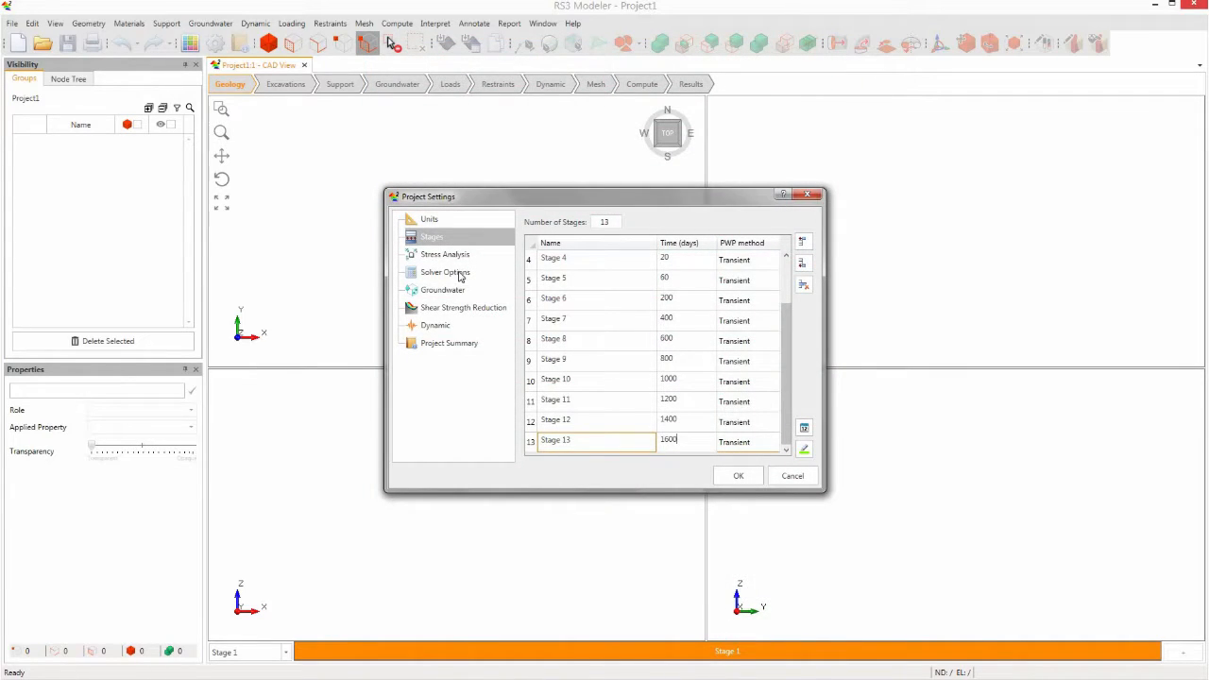
Step: Set the solver's analysis type to Coupled (Biot) and apply the project settings
click(460, 274)
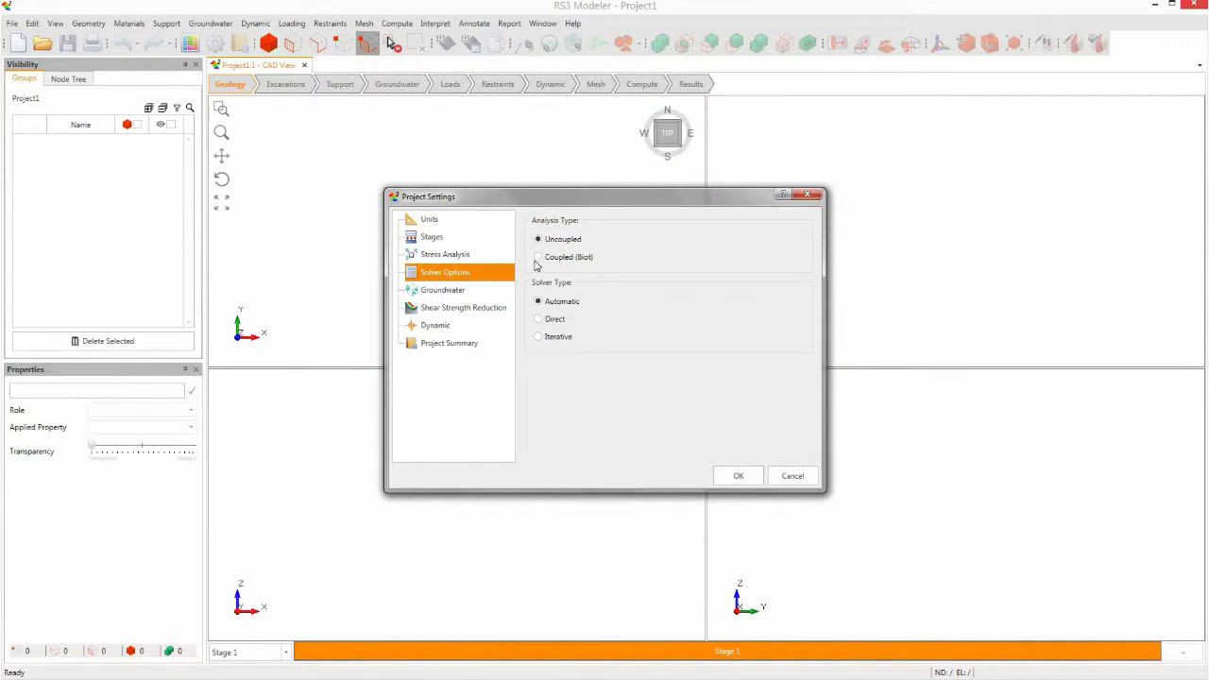
click(538, 258)
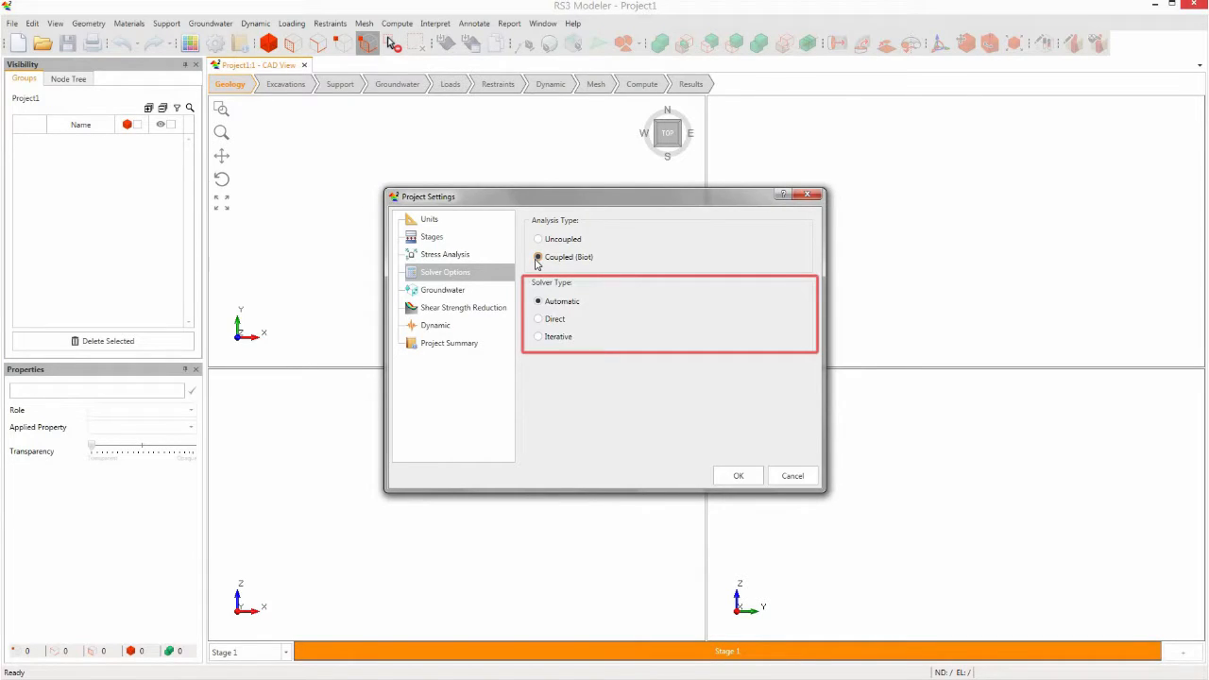
click(737, 475)
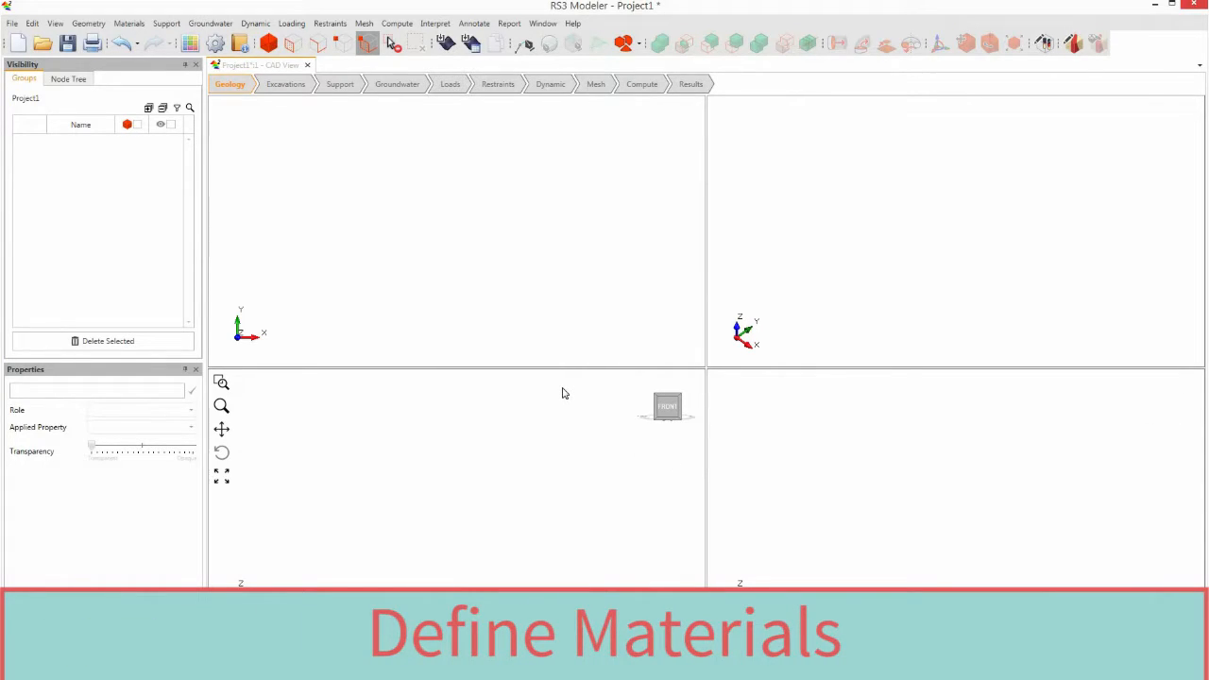
Step: Rename Material 1 as Embankment Fill, with Body Force Only initial loading and a unit weight of 18 kN/m3
click(1072, 45)
triple_click(492, 158)
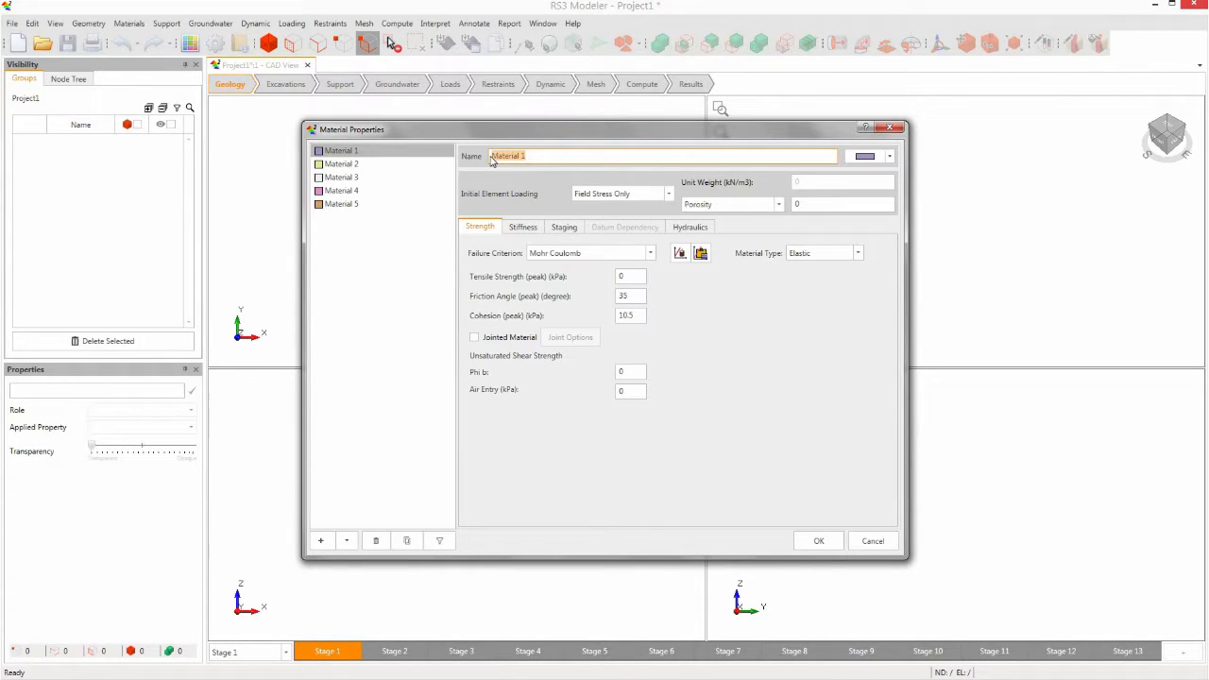
text(Embankment Fill)
click(619, 194)
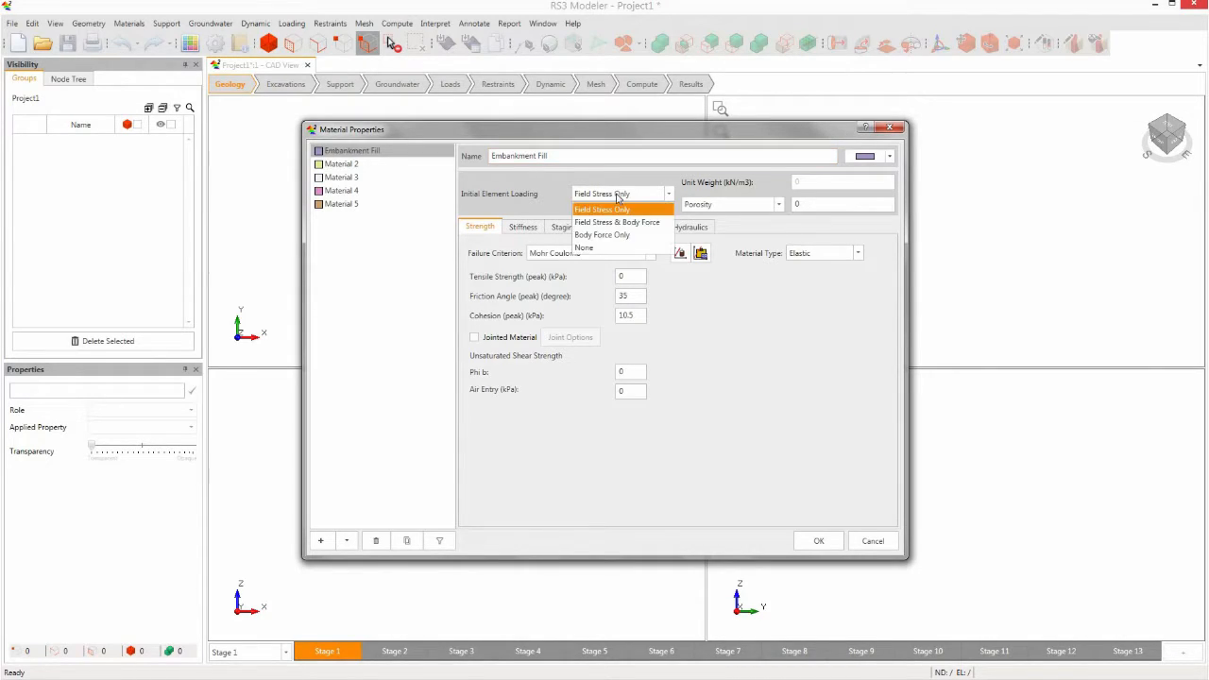
click(616, 236)
click(810, 181)
double_click(810, 181)
text(2)
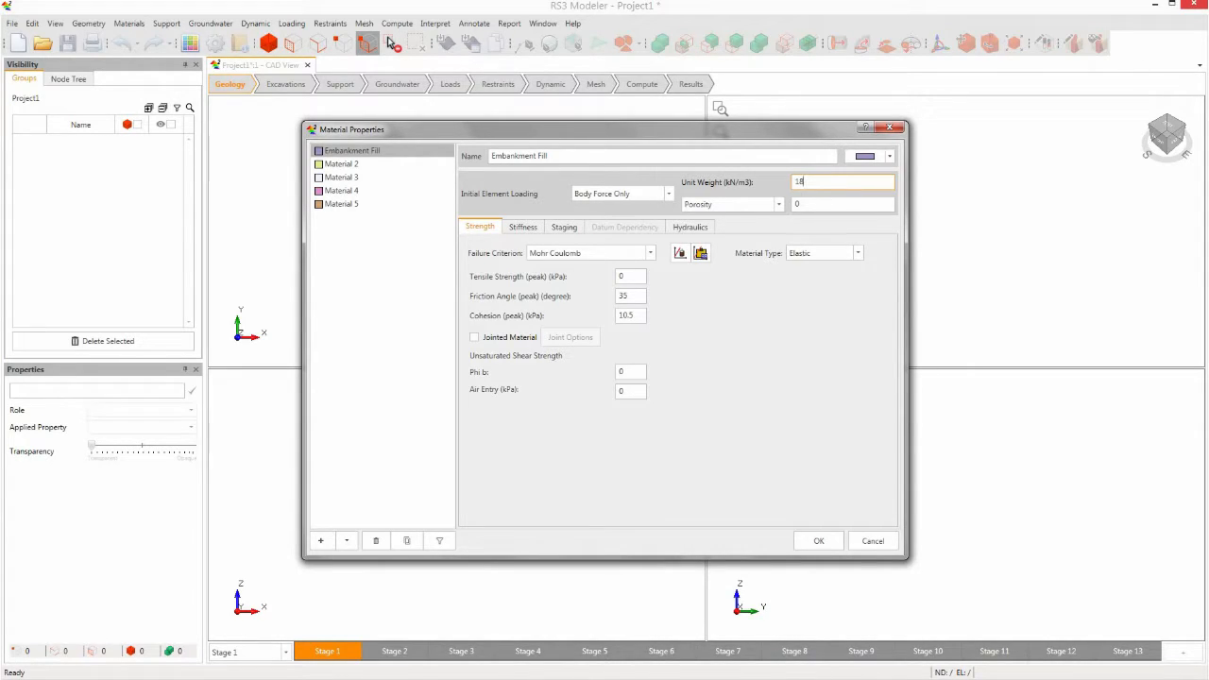
Step: Set the Poisson's ratio of Embankment Fill to 0.2
click(523, 227)
key(BackSpace)
text(2)
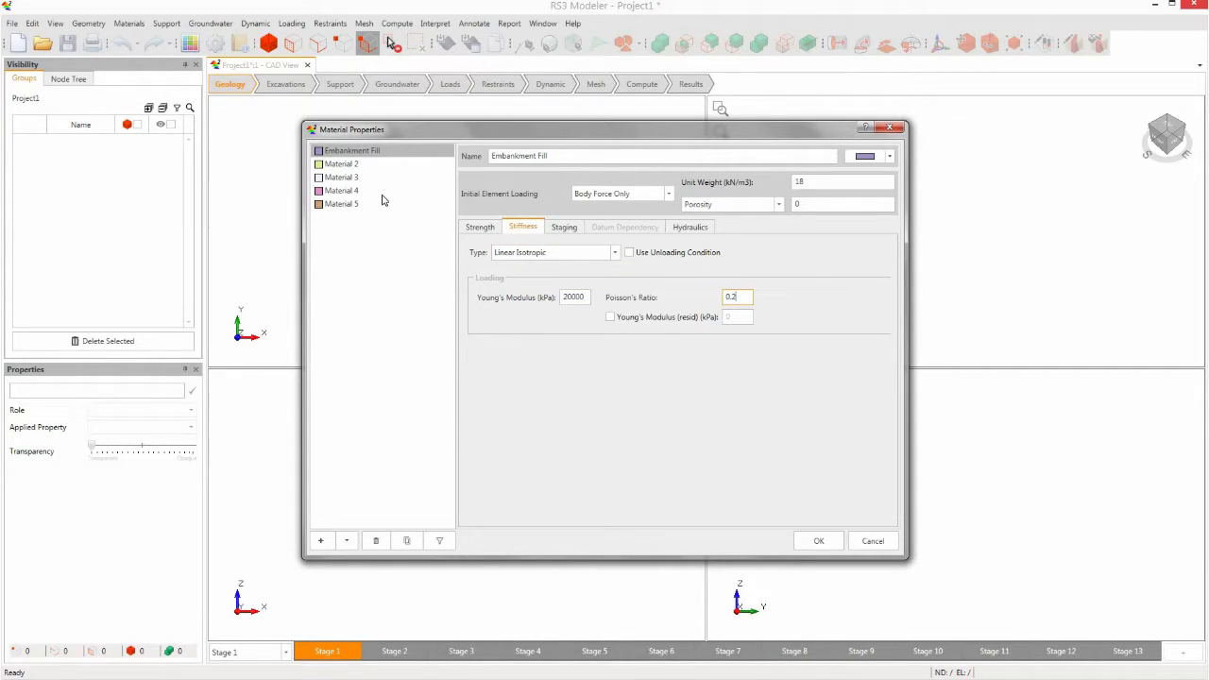
Step: Rename Material 2 as Sand Fill, with Field Stress & Body Force initial loading and a unit weight of 18 kN/m3
click(356, 166)
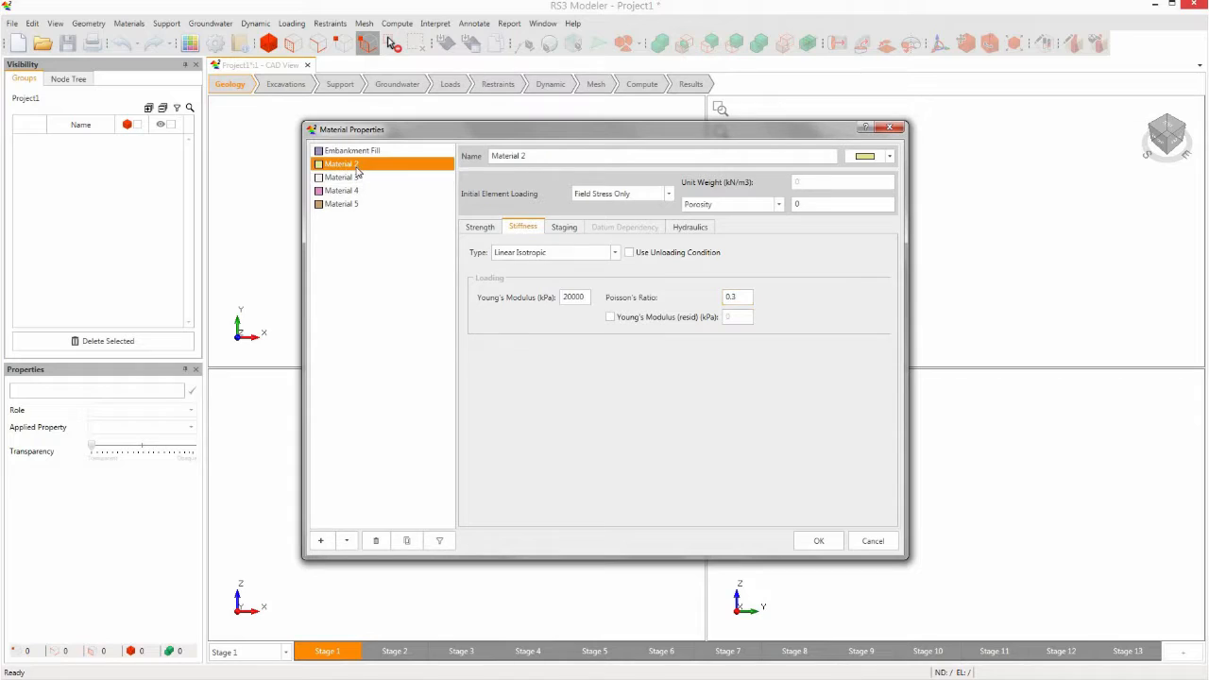
triple_click(597, 157)
key(BackSpace)
text(Sand Fill)
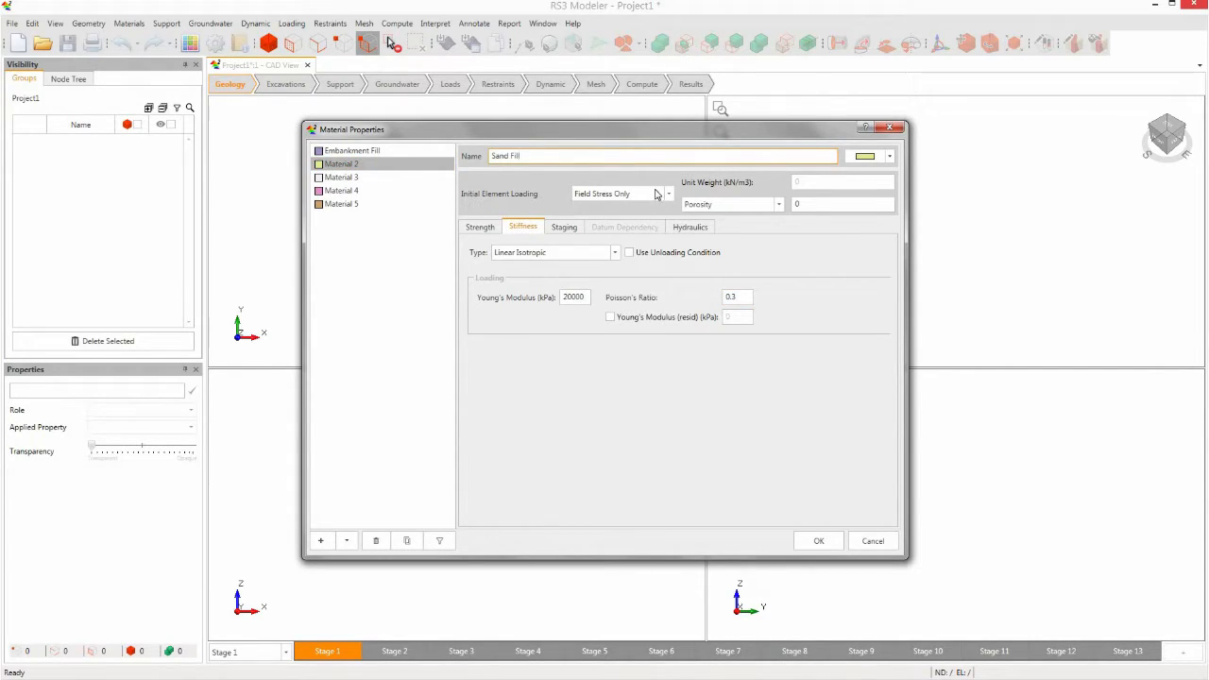
click(667, 194)
click(647, 223)
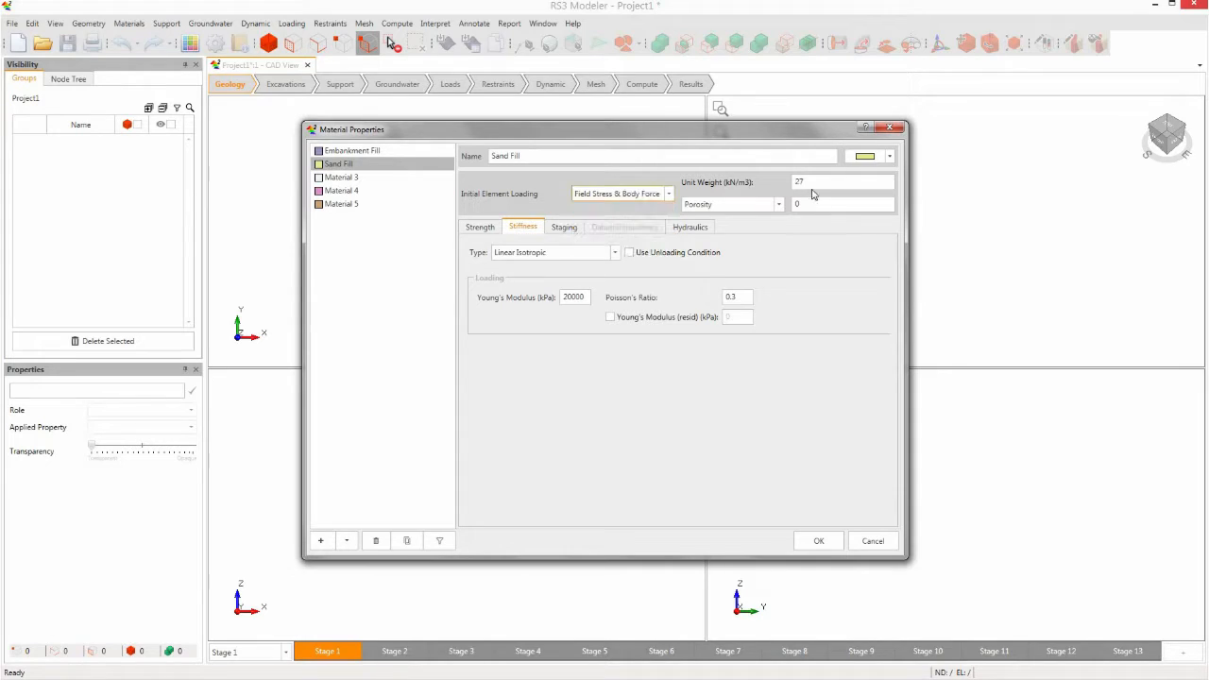
double_click(824, 184)
text(27)
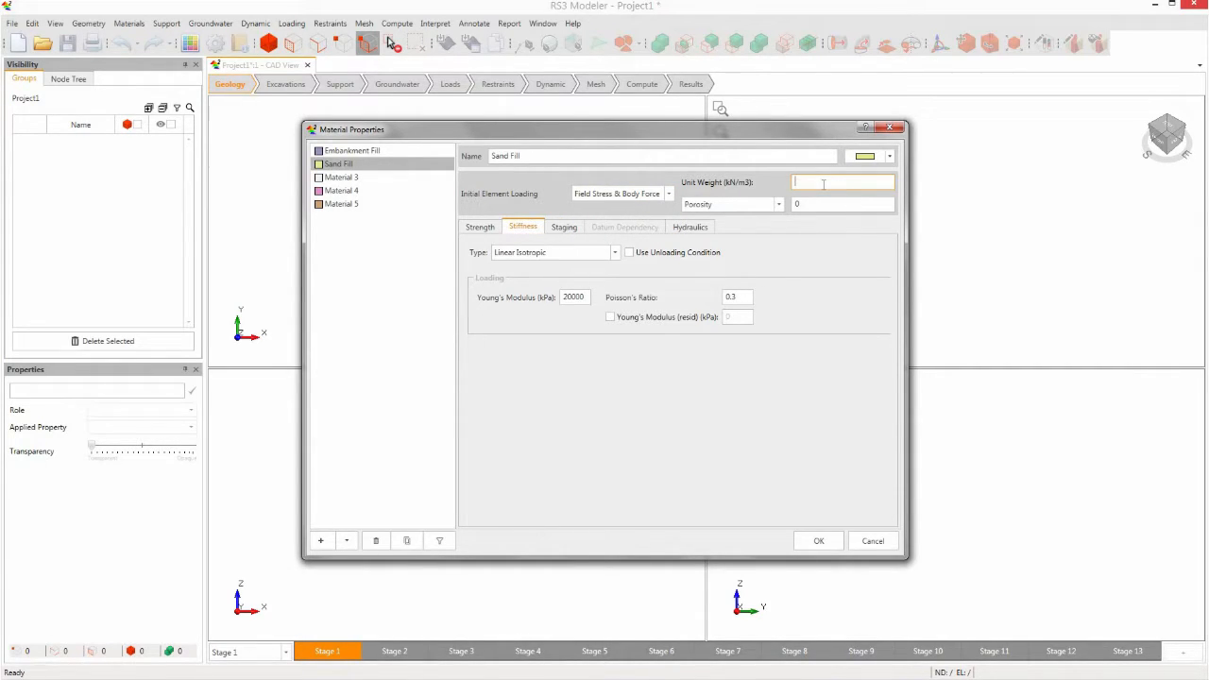
text(18)
Step: Set Sand Fill's peak friction angle to 28 degrees and its peak cohesion to 0 kPa
click(489, 229)
click(631, 296)
text(28)
key(Tab)
text(0)
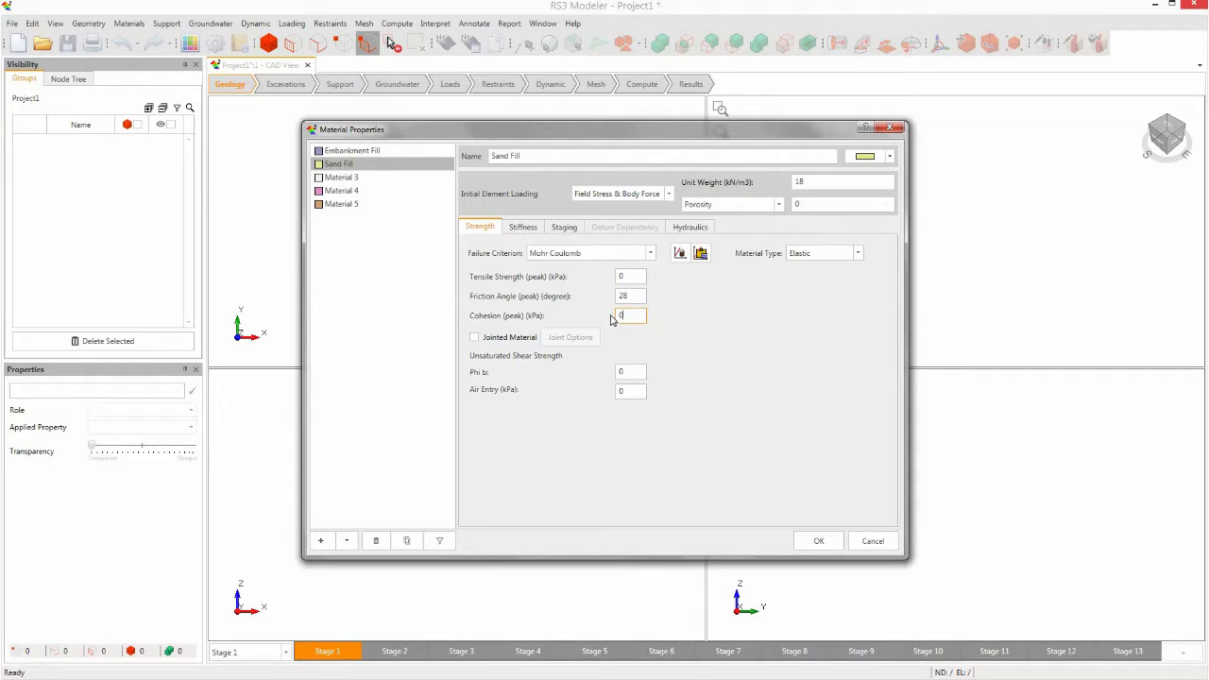
Step: Set Sand Fill's Young's modulus to 25000 kPa and its Poisson's ratio to 0.2
click(528, 228)
double_click(572, 296)
text(25000)
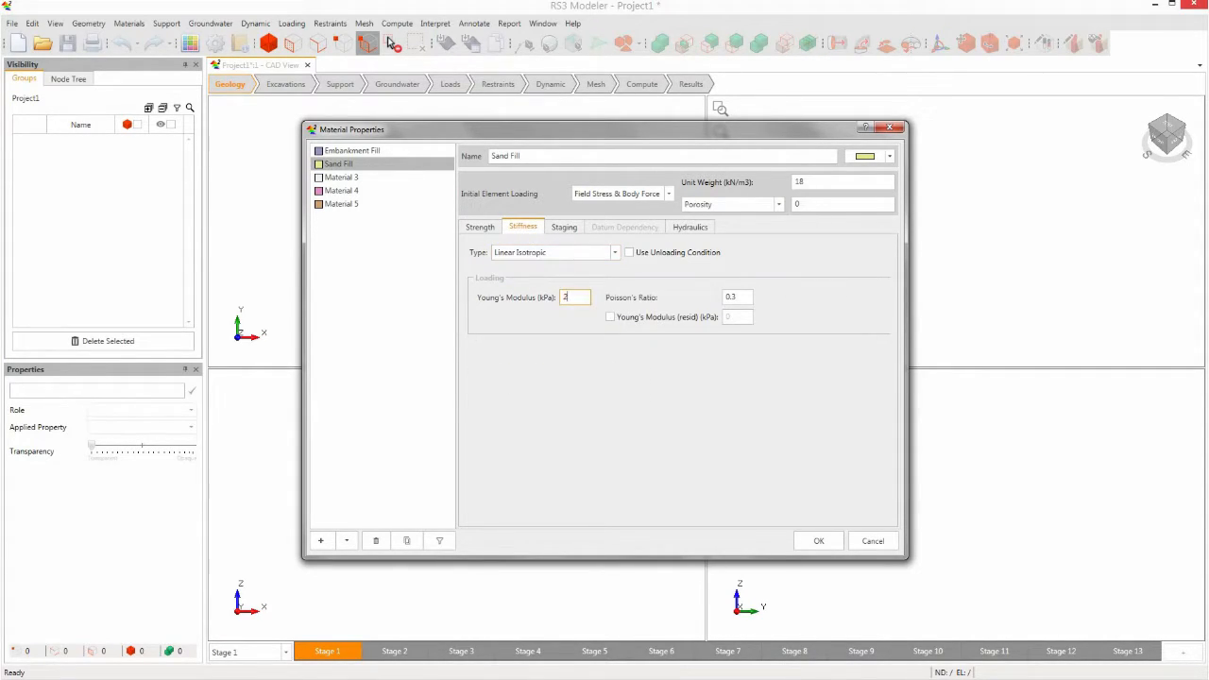
click(737, 296)
key(BackSpace)
text(2)
Step: Rename Material 3 as Silty Sand, with Field Stress & Body Force initial loading and a unit weight of 18 kN/m3
click(350, 178)
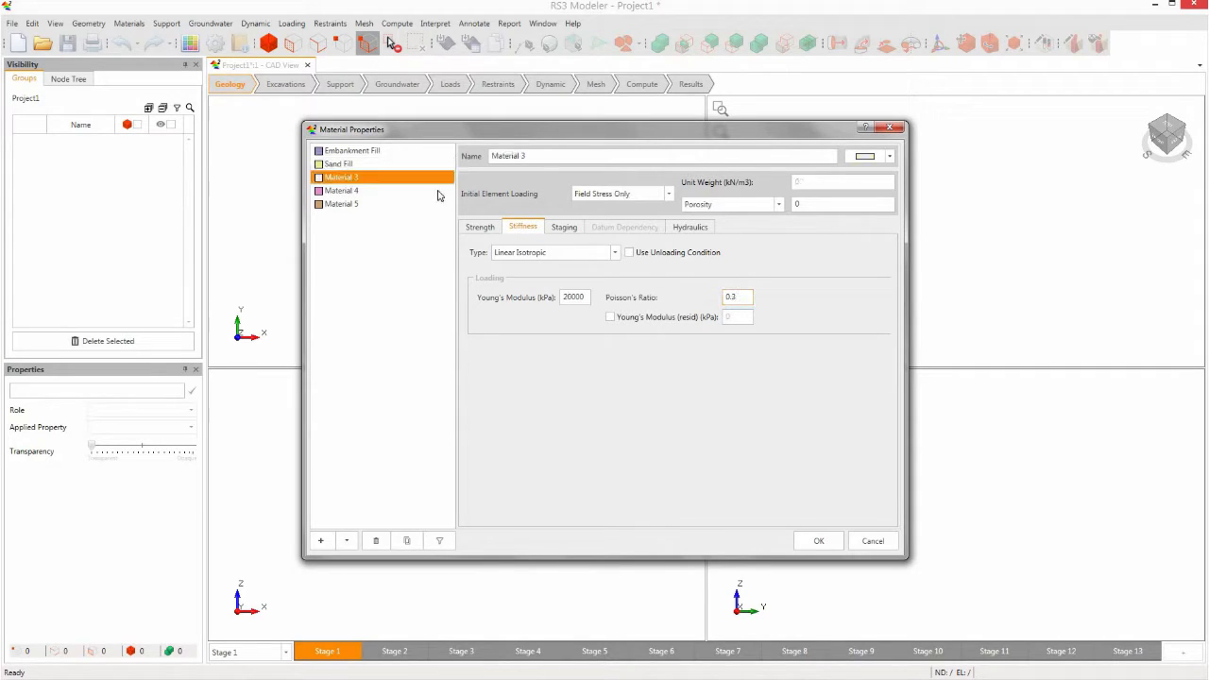
drag(527, 157, 489, 163)
text(Silty Sand)
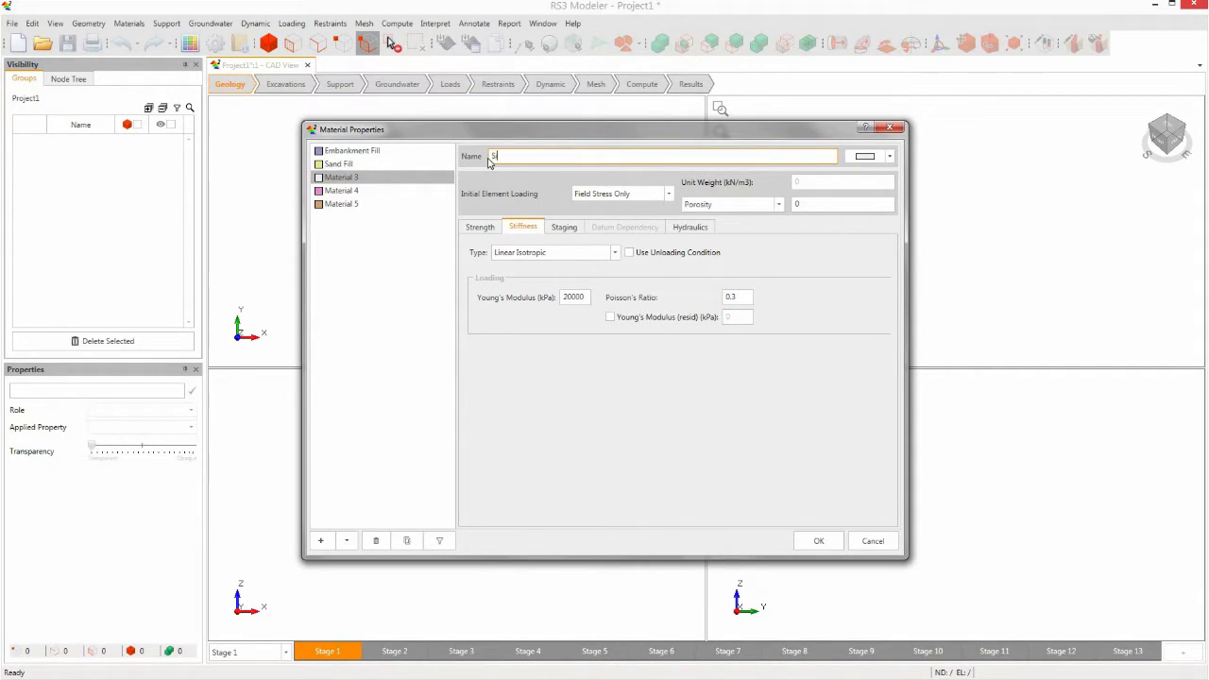
click(480, 227)
click(667, 194)
click(655, 220)
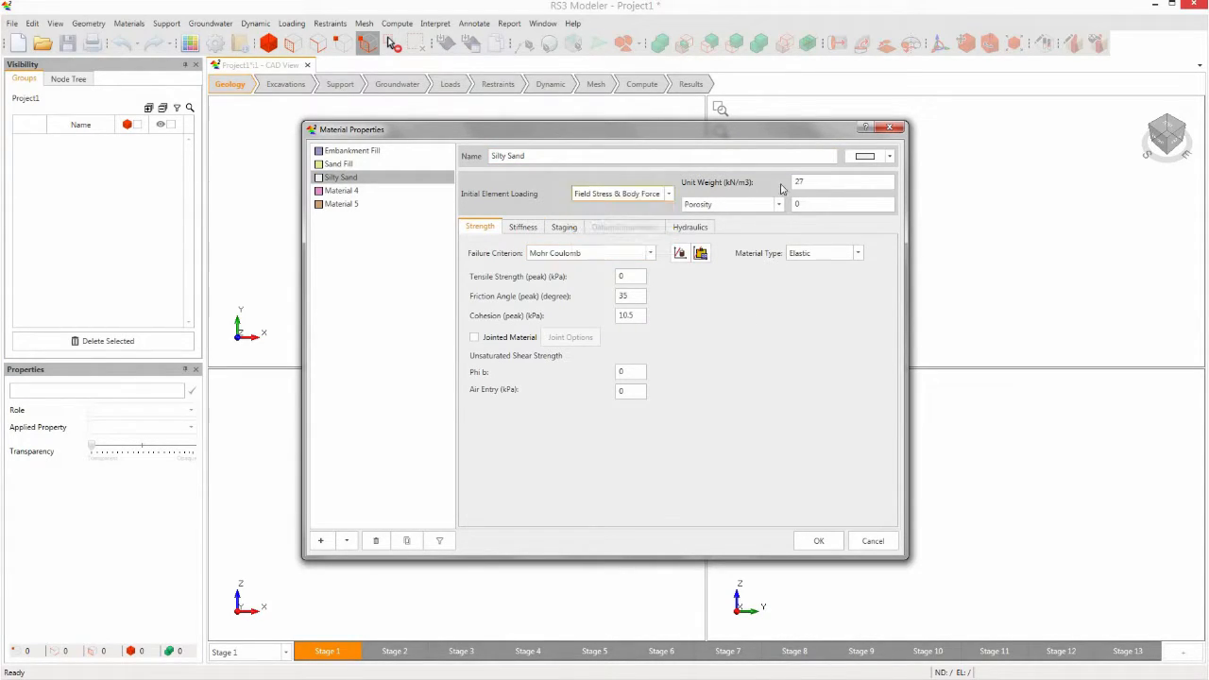
double_click(800, 181)
text(18)
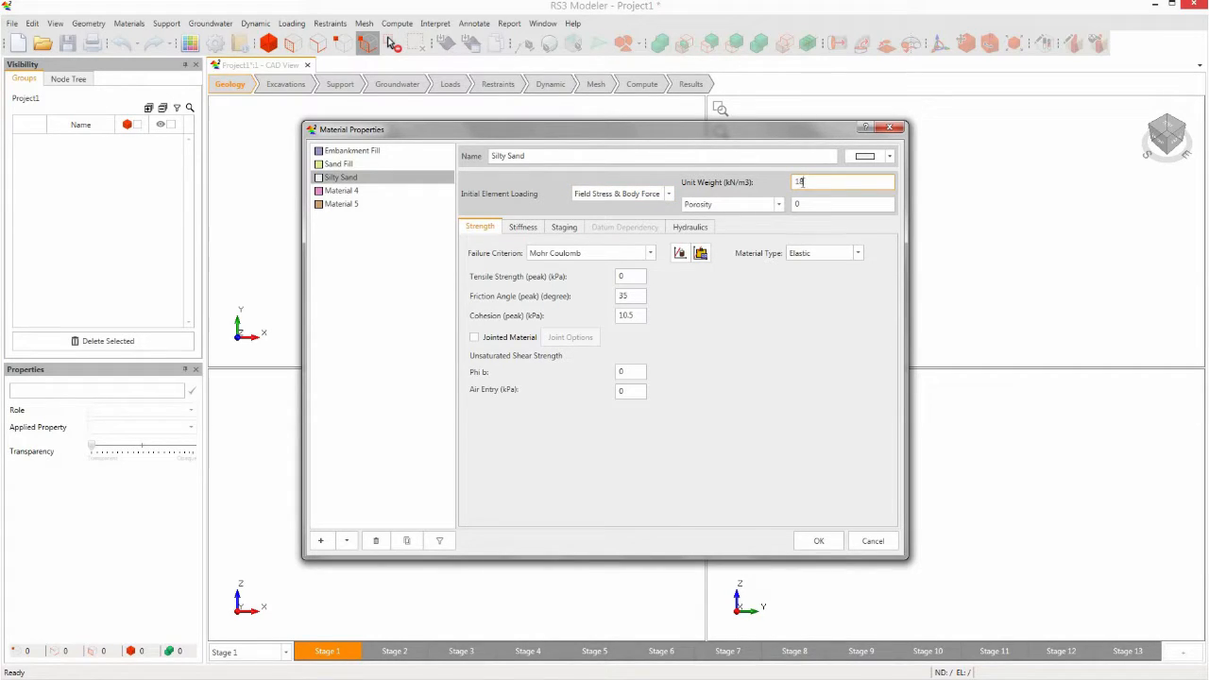
Step: Set Silty Sand's peak friction angle to 33 degrees and its peak cohesion to 0 kPa
double_click(636, 295)
text(33)
double_click(637, 314)
text(0)
Step: Set the Poisson's ratio of Silty Sand to 0.2
click(524, 227)
double_click(742, 295)
text(0.2)
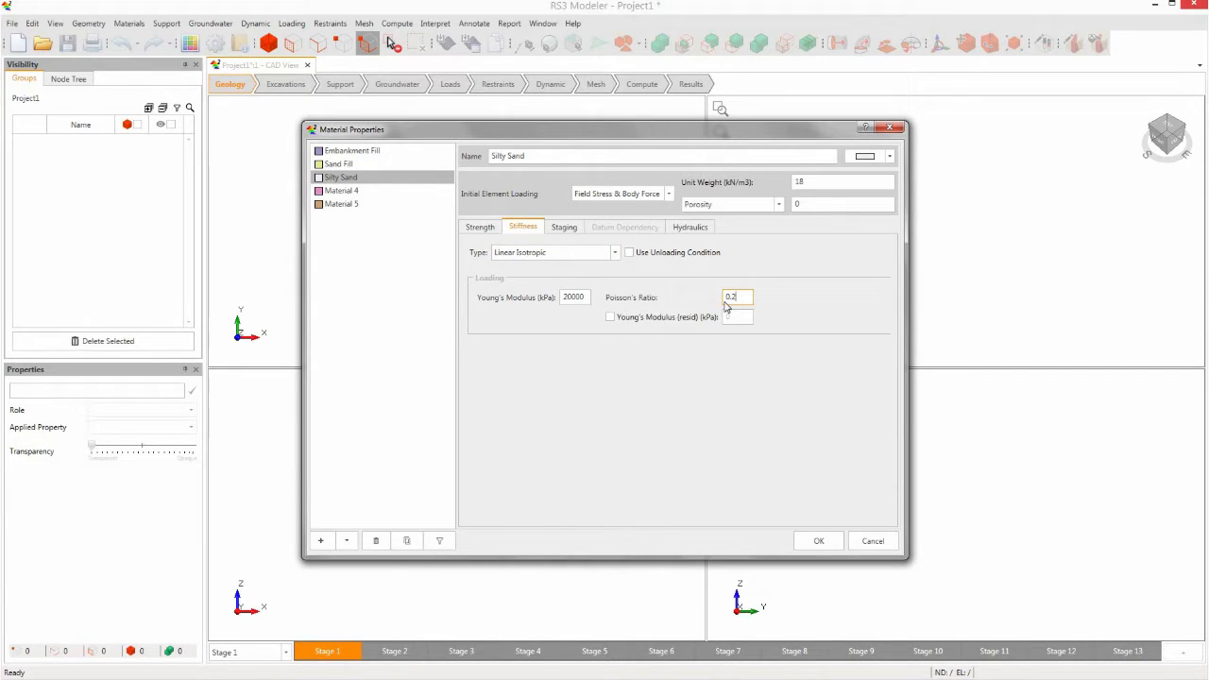
Step: Rename Material 4 as Dense Silty Sand, with Field Stress & Body Force initial loading and a unit weight of 18 kN/m3
click(342, 191)
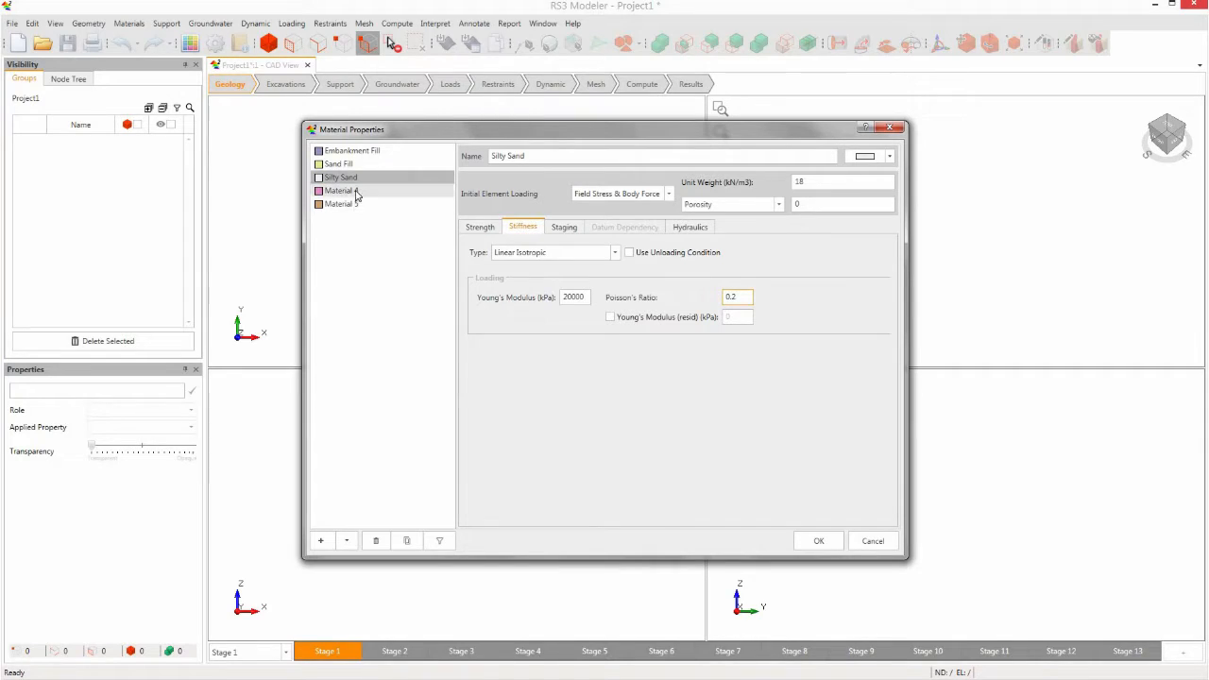
triple_click(574, 162)
text(D)
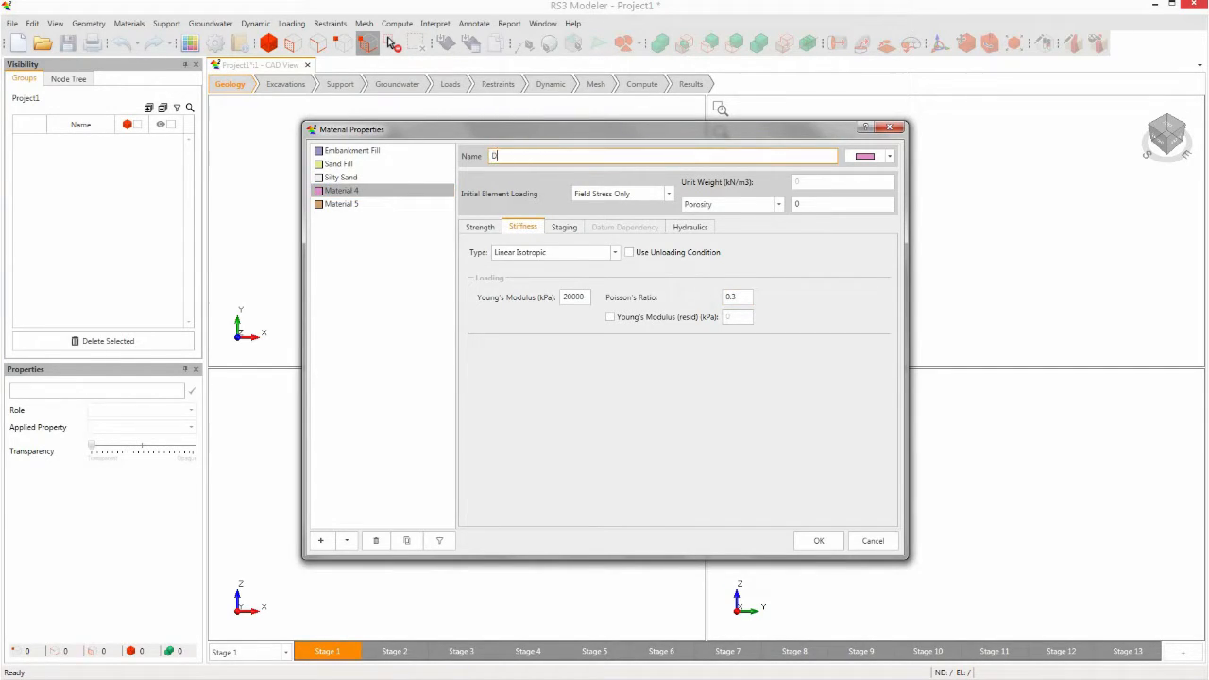
text(ense Silty Sand)
click(480, 228)
click(638, 195)
click(646, 218)
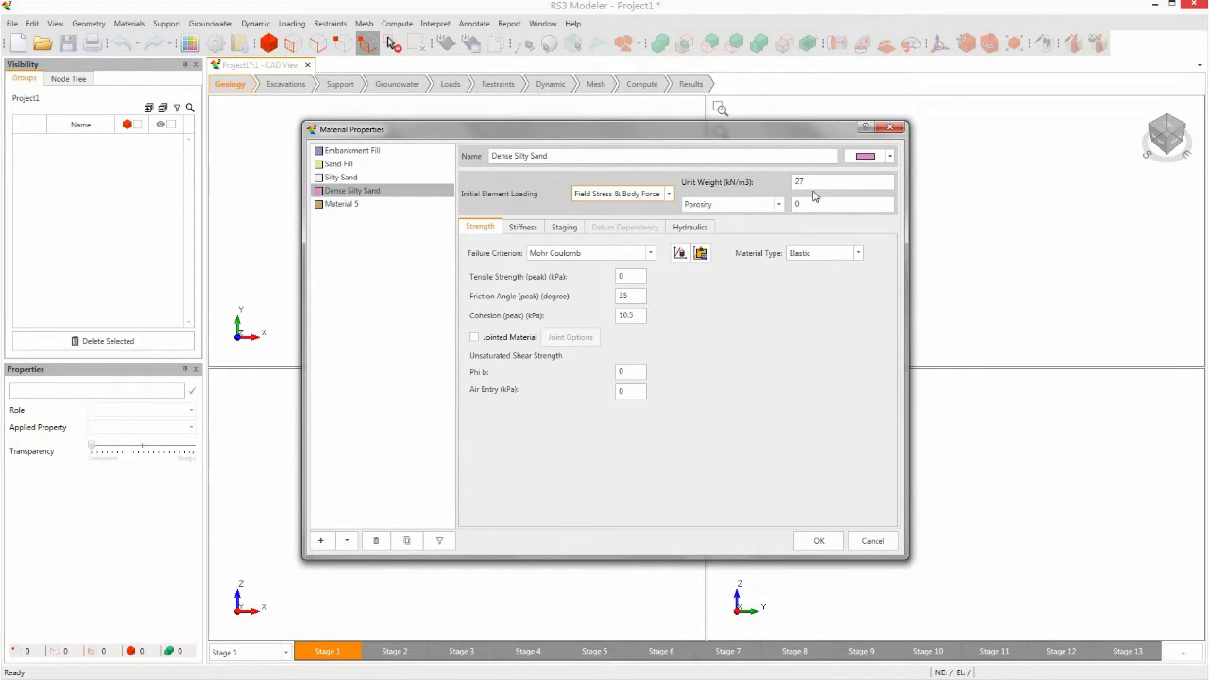
double_click(790, 185)
text(18)
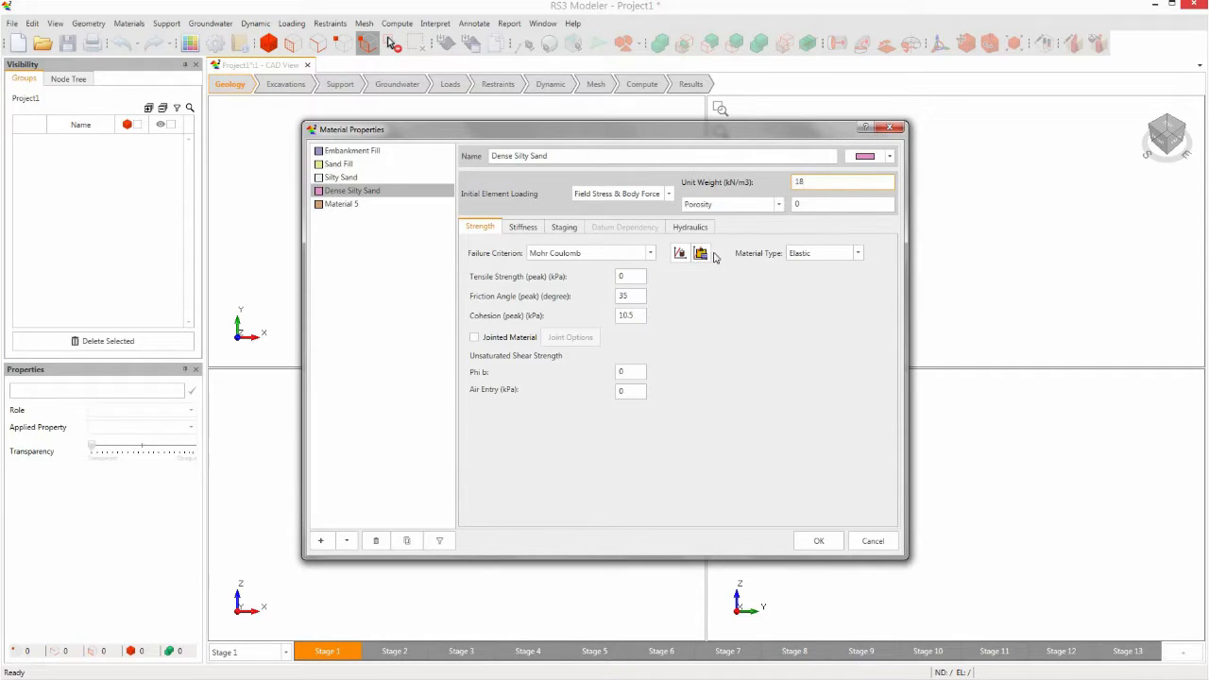
Step: Give Dense Silty Sand a peak cohesion of 0 kPa, a Young's modulus of 25000 kPa and a Poisson's ratio of 0.2
double_click(626, 317)
text(0)
click(523, 227)
double_click(575, 297)
text(25000)
double_click(734, 298)
text(0.2)
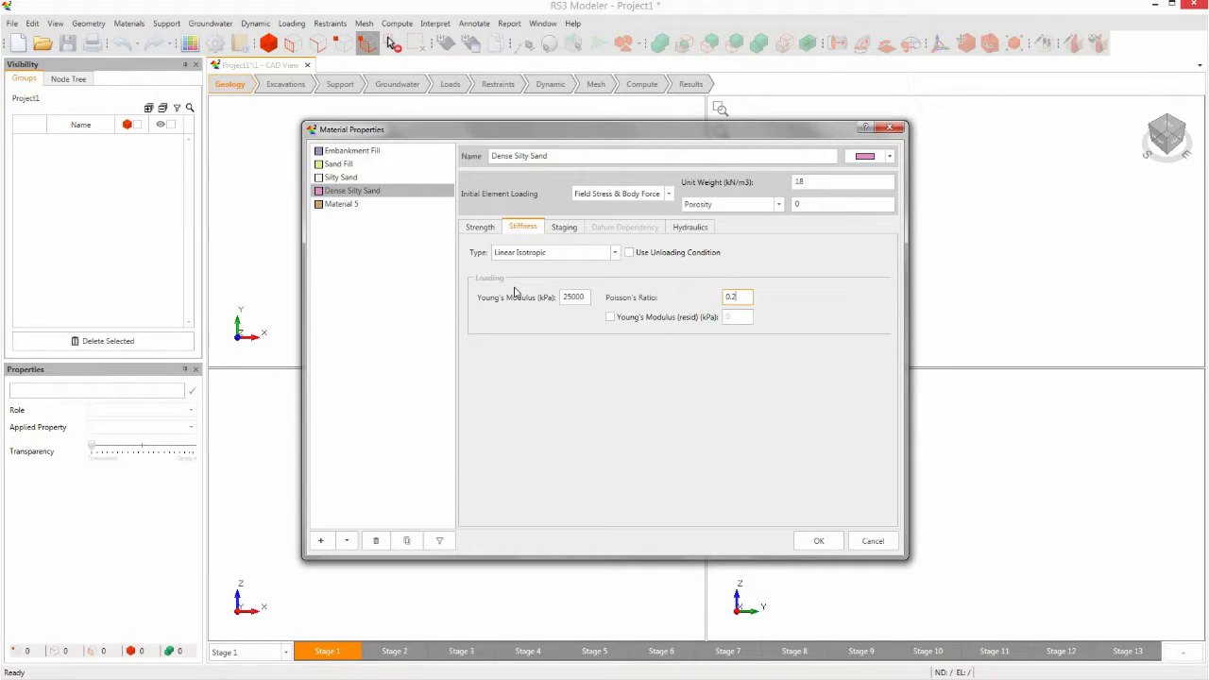
Step: Rename Material 5 as Silty Clay, with Field Stress & Body Force initial loading and a unit weight of 18 kN/m3
click(336, 204)
key(ctrl+a)
text(Silty Clay)
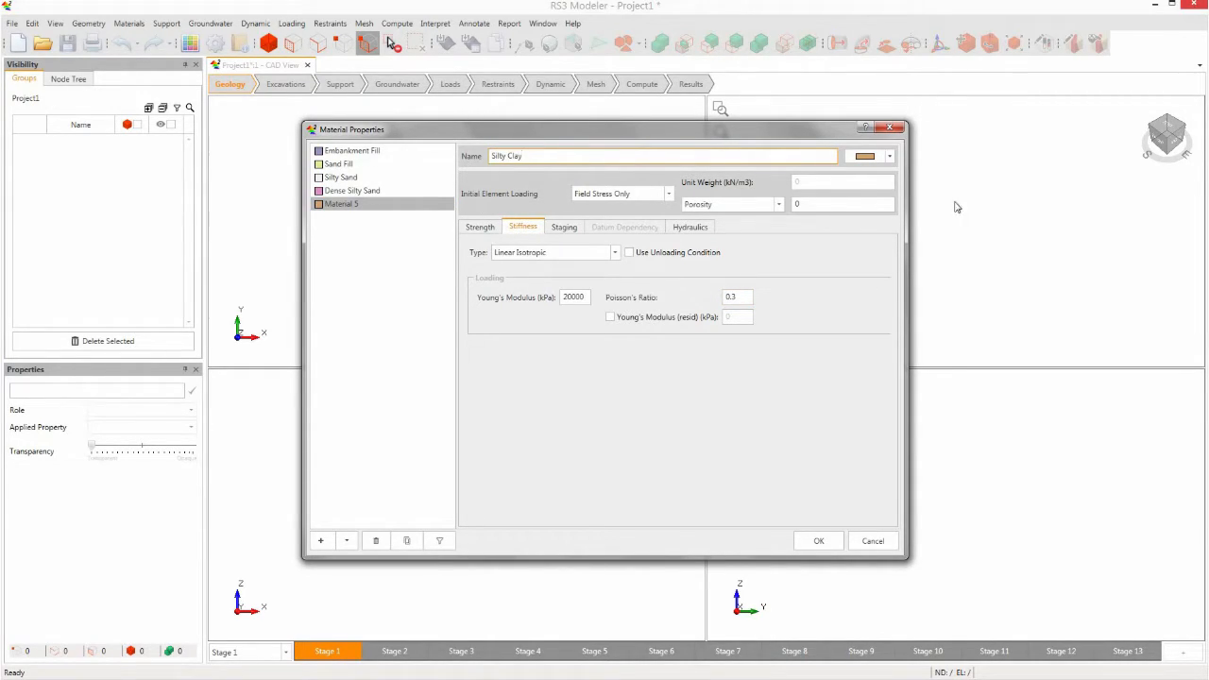
click(480, 228)
click(668, 194)
click(619, 222)
double_click(798, 182)
text(18)
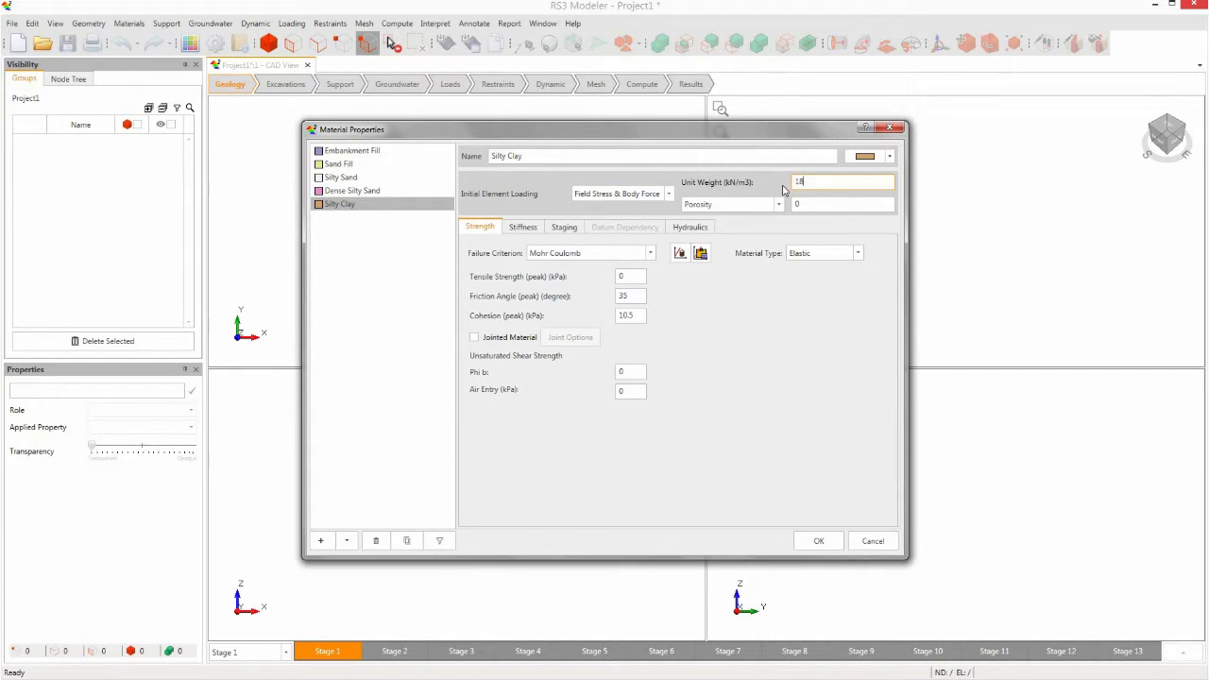
Step: Set Silty Clay's peak friction angle to 25 degrees and its peak cohesion to 15 kPa
double_click(625, 297)
text(25)
key(Tab)
text(15)
Step: Set Silty Clay's Young's modulus to 9000 kPa and Poisson's ratio to 0.2, and apply the material definitions
click(524, 228)
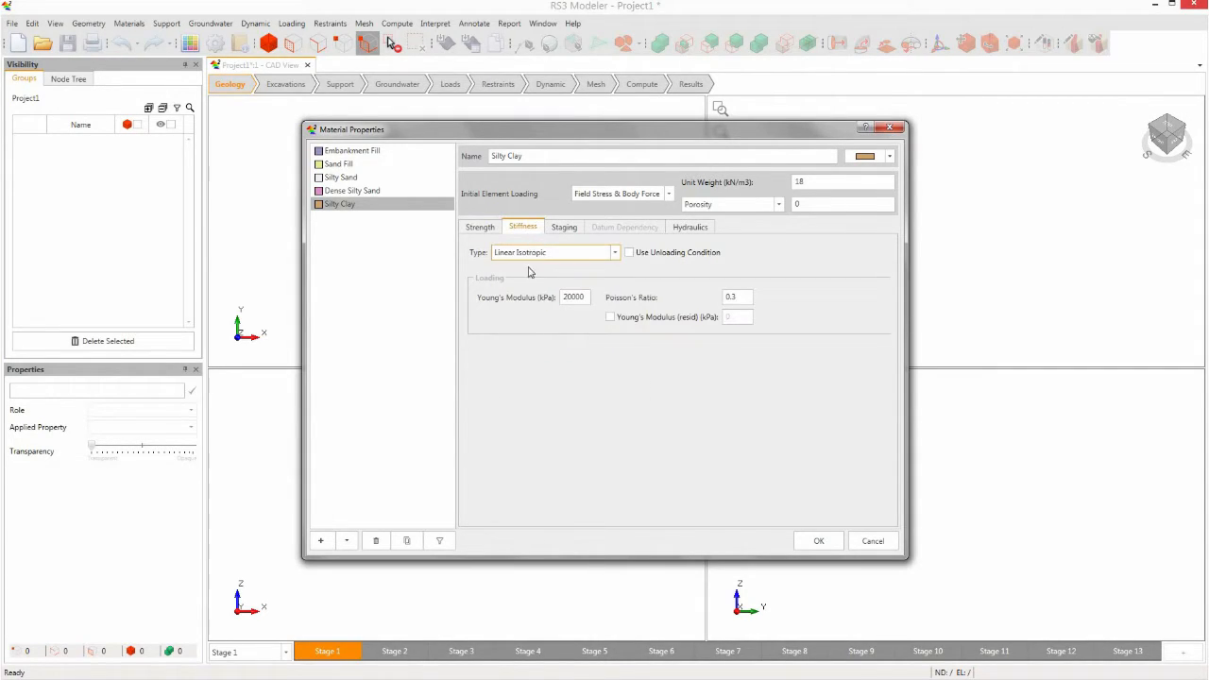
double_click(576, 297)
text(9000)
click(743, 296)
click(743, 296)
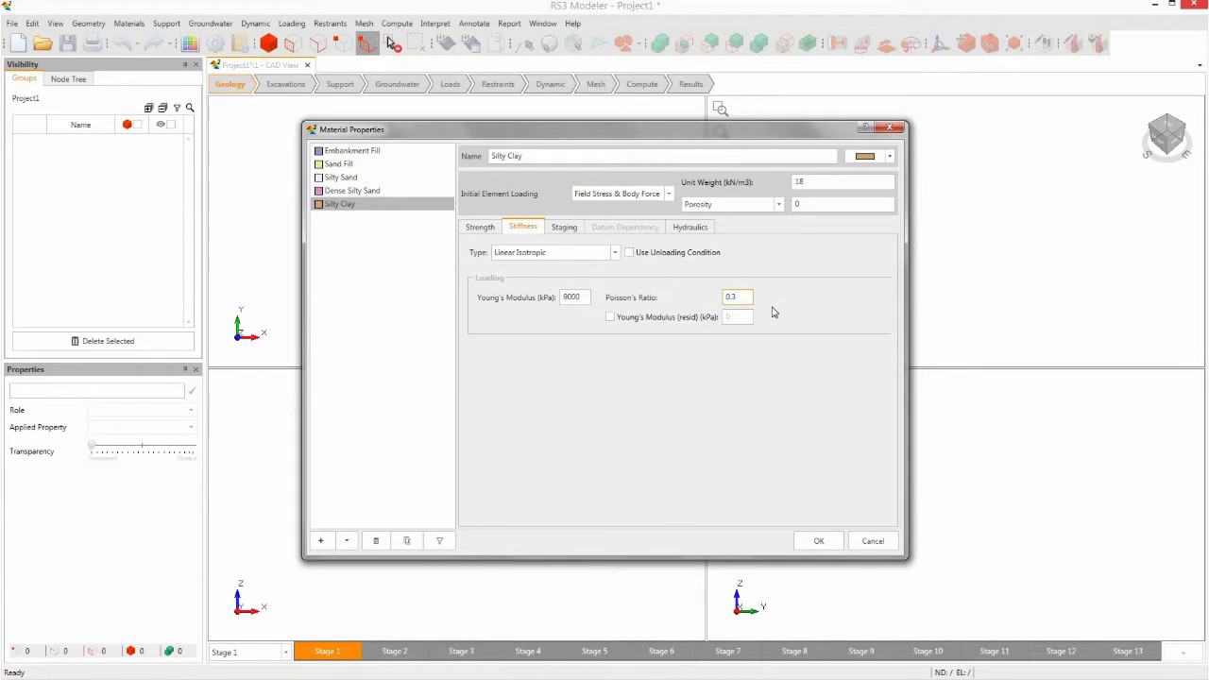
text(2)
click(819, 541)
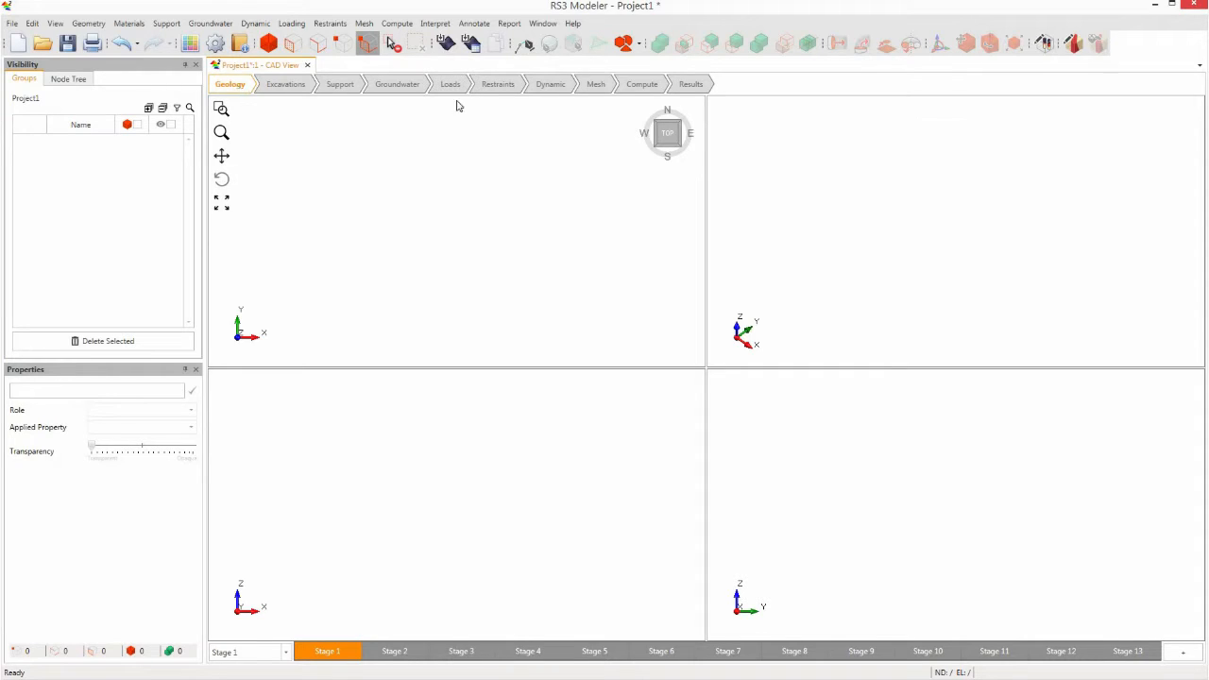
Step: Draw a closed ZX-plane polyline through (0,-40), (100,-40), (100,-11), (80,-10), (70,-9), (65,-10), (50,-7), (35,-6), (22,-5), (17,-3), (6.5,-1) and (0,0)
click(526, 43)
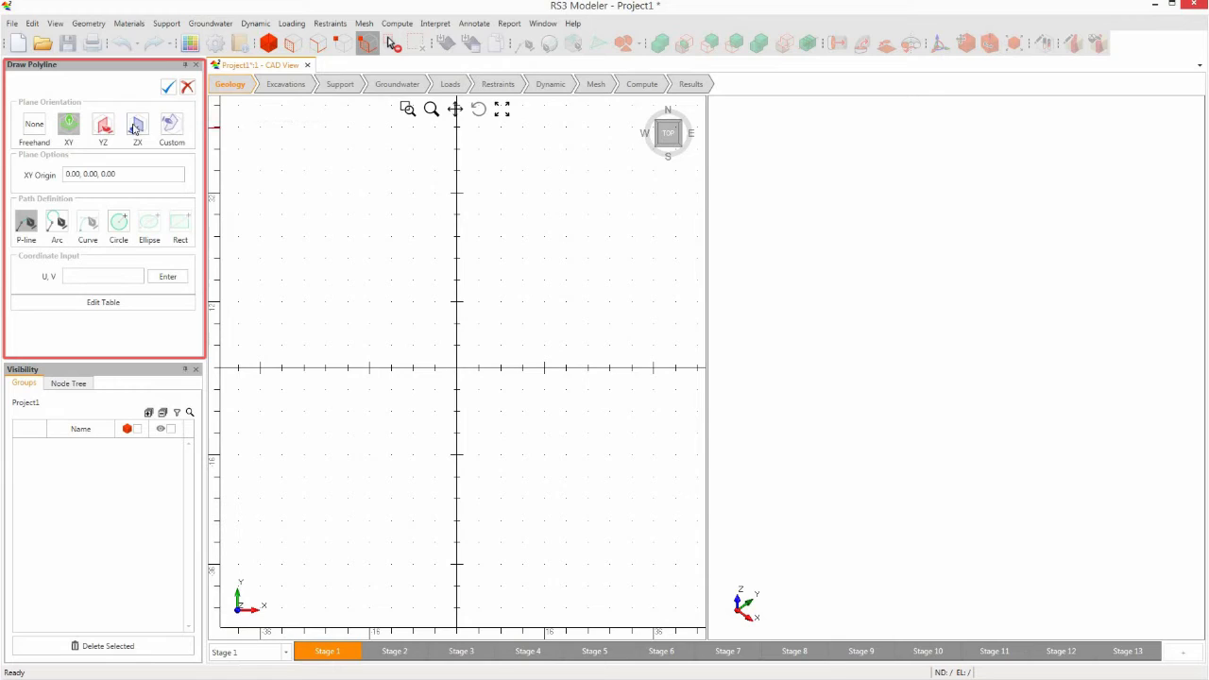
click(134, 129)
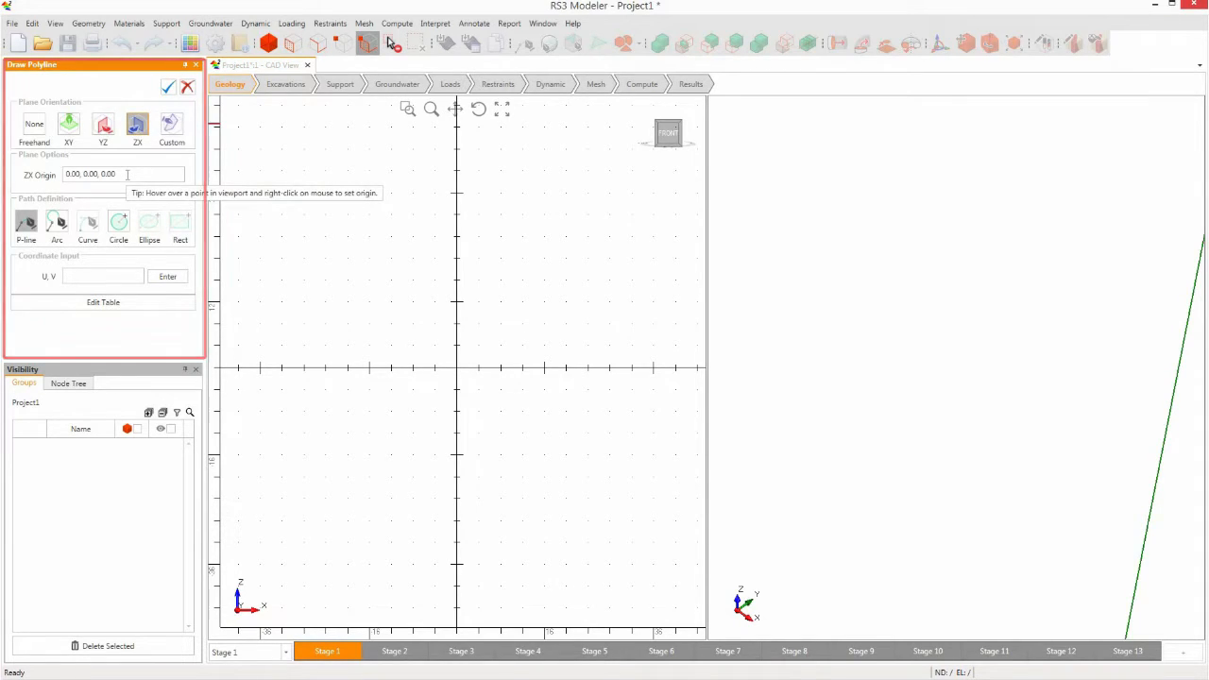
click(95, 272)
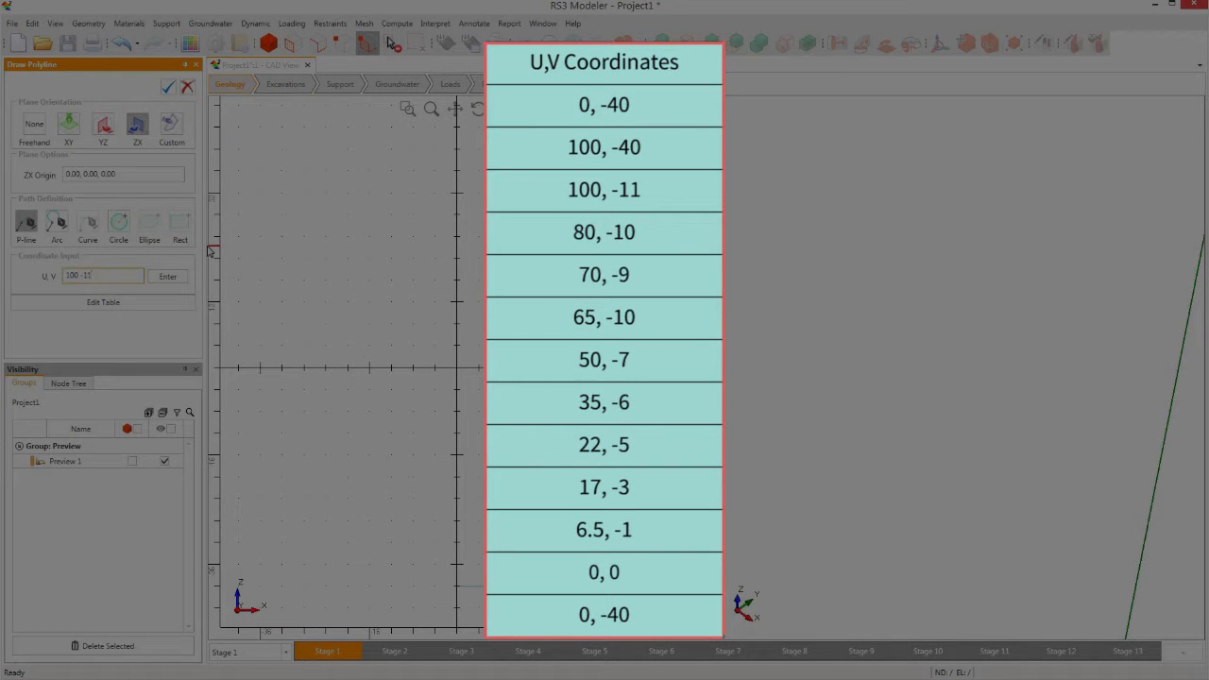
text(-10)
key(Return)
text(50)
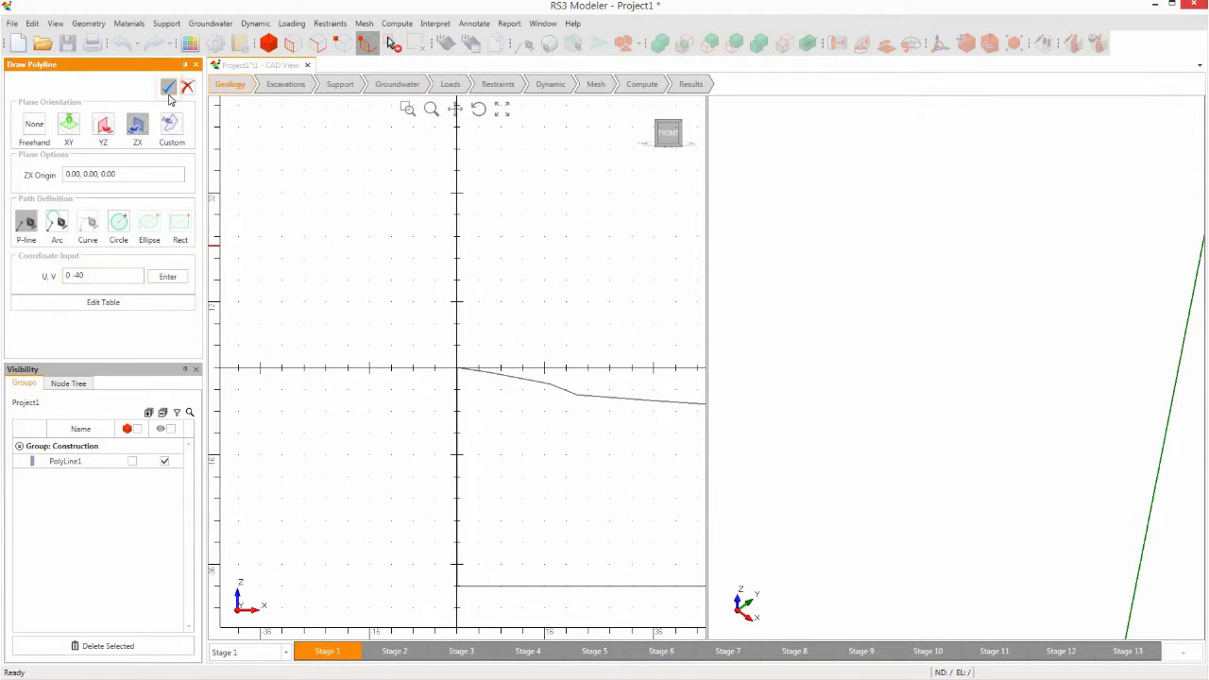
click(168, 87)
Step: Create a polygon from the closed ground profile polyline
click(111, 156)
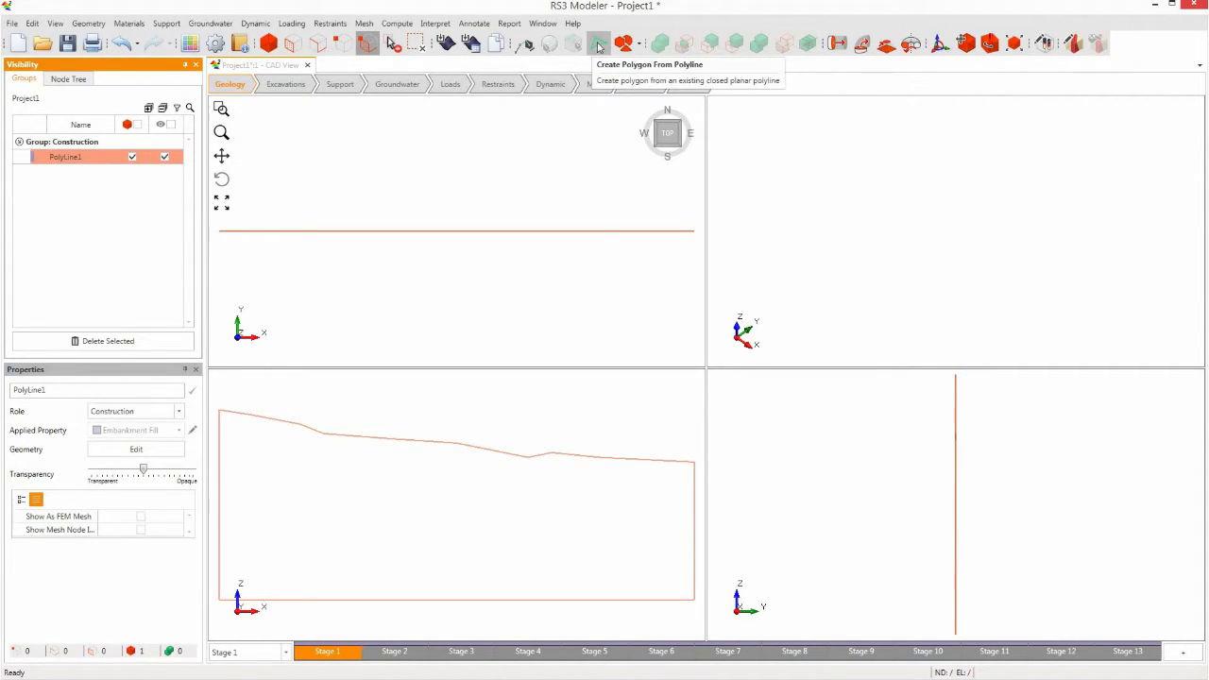
click(599, 44)
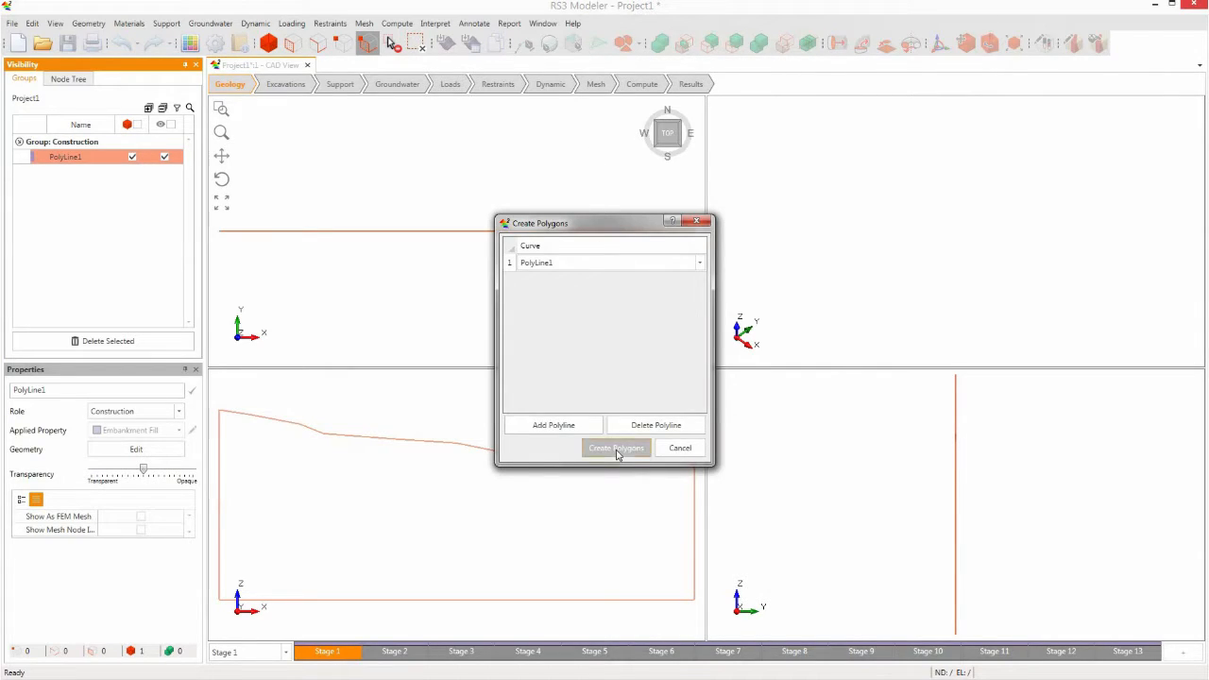
click(615, 451)
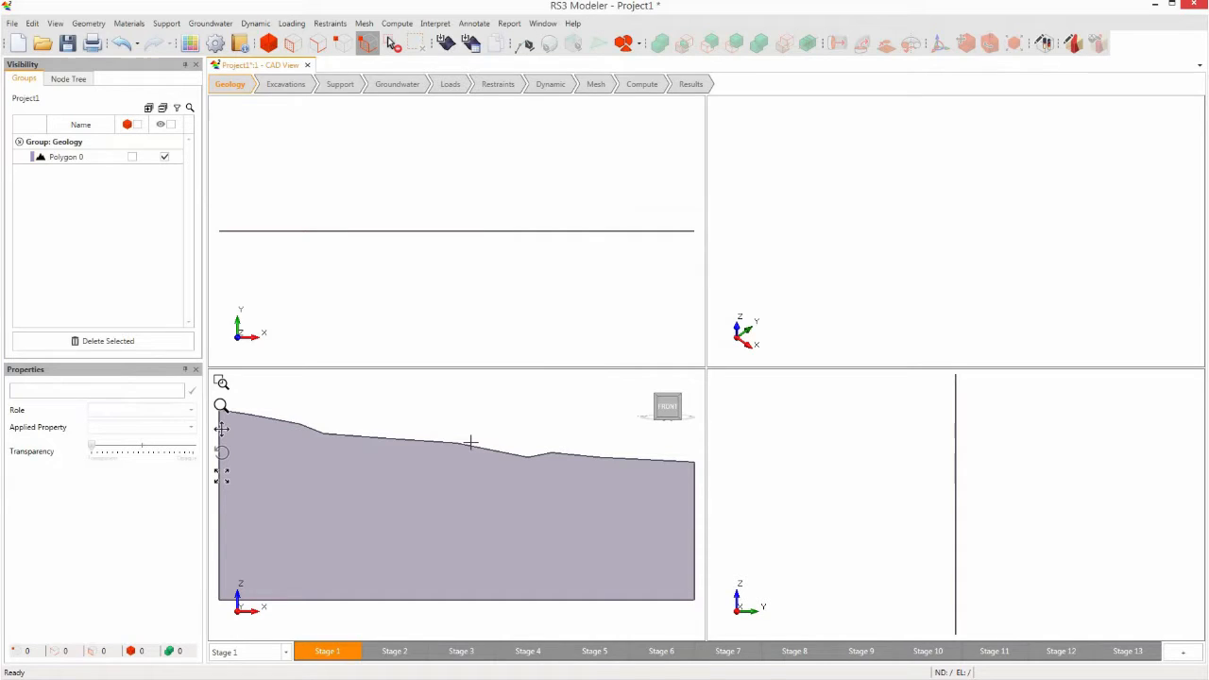
Step: Extrude the ground profile polygon in direction 0, 1, 0 to a depth of 50
click(94, 157)
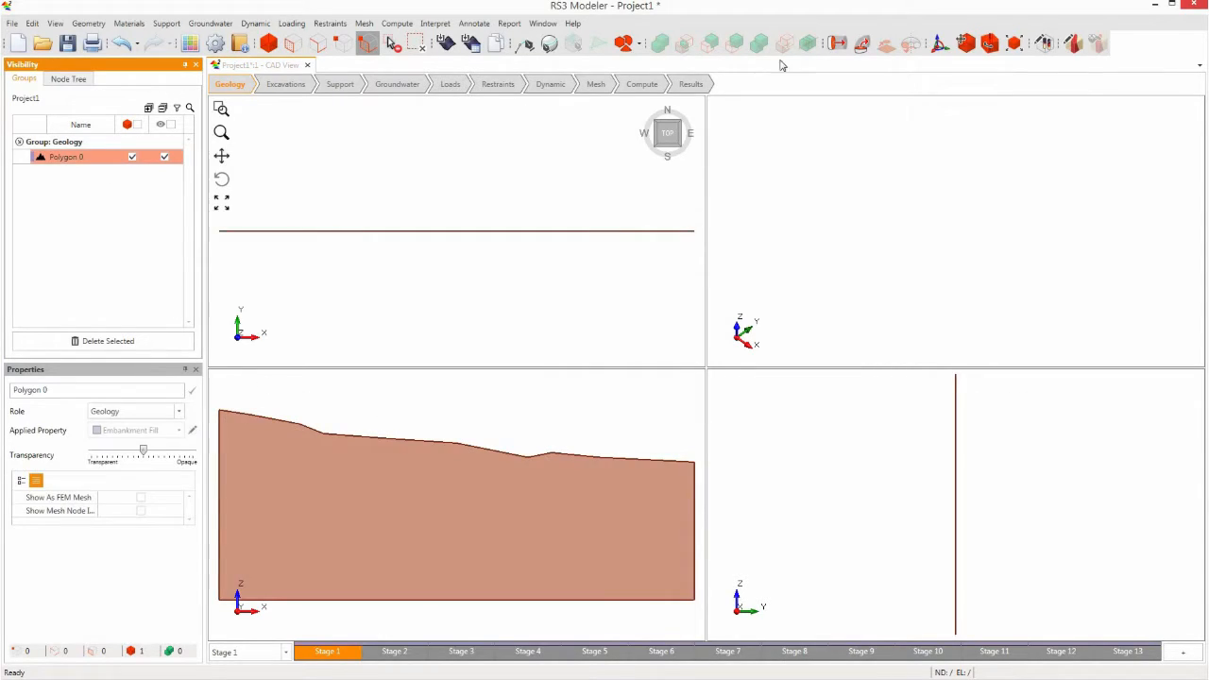
click(835, 45)
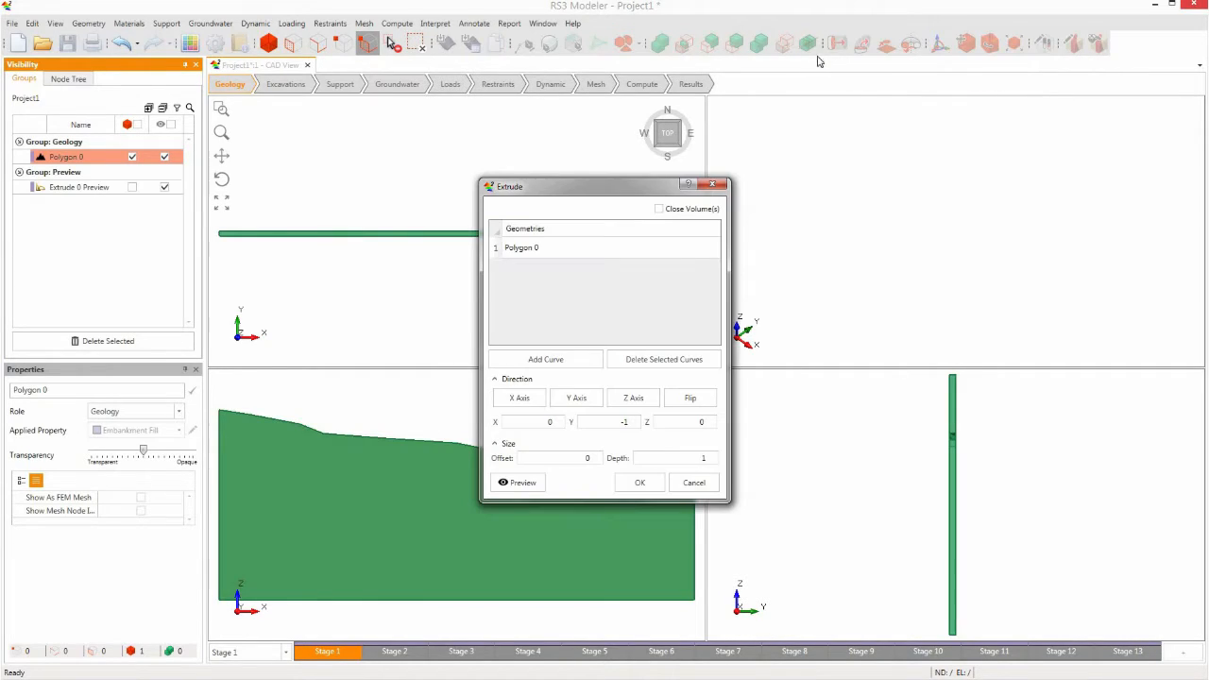
click(619, 423)
text(1)
double_click(675, 457)
text(50)
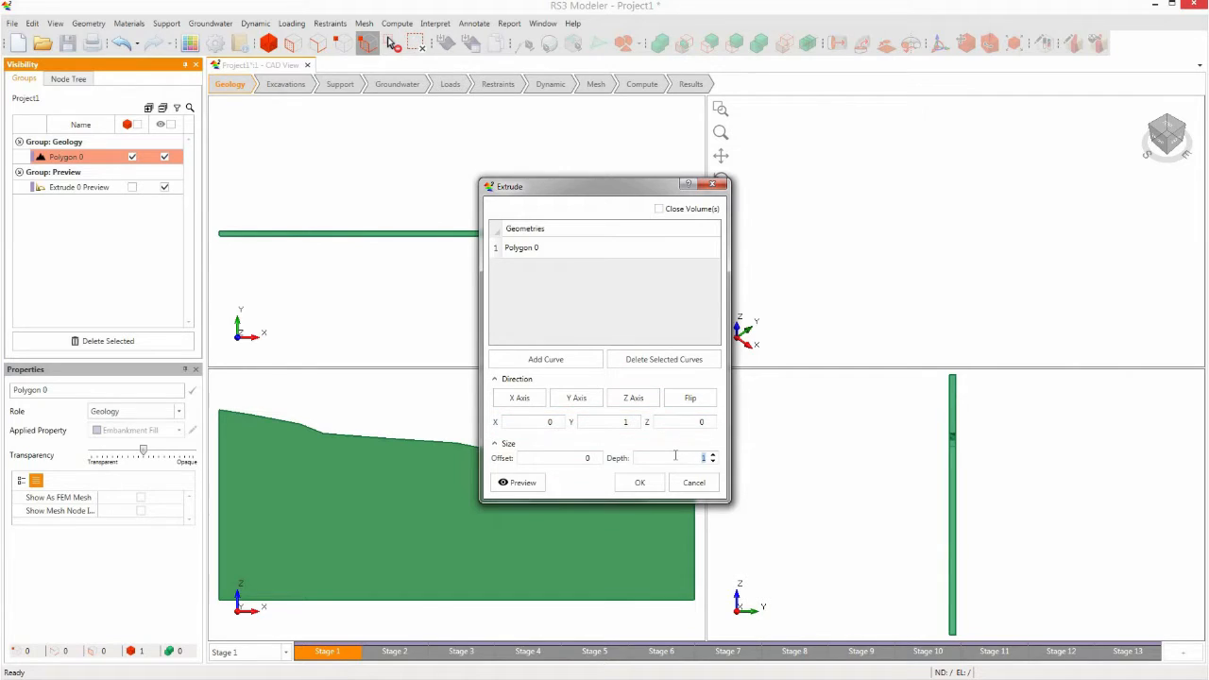
click(640, 483)
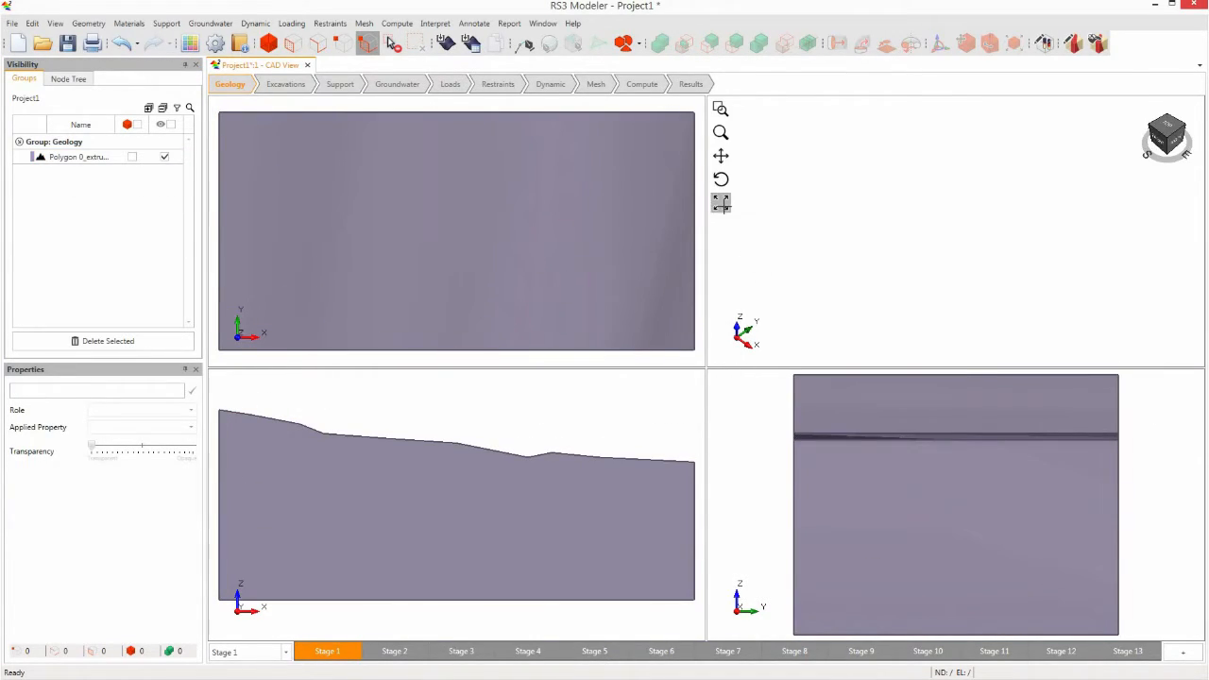
Step: Make one 1D-array copy of the extruded ground volume in place, with a spacing of 0
click(92, 159)
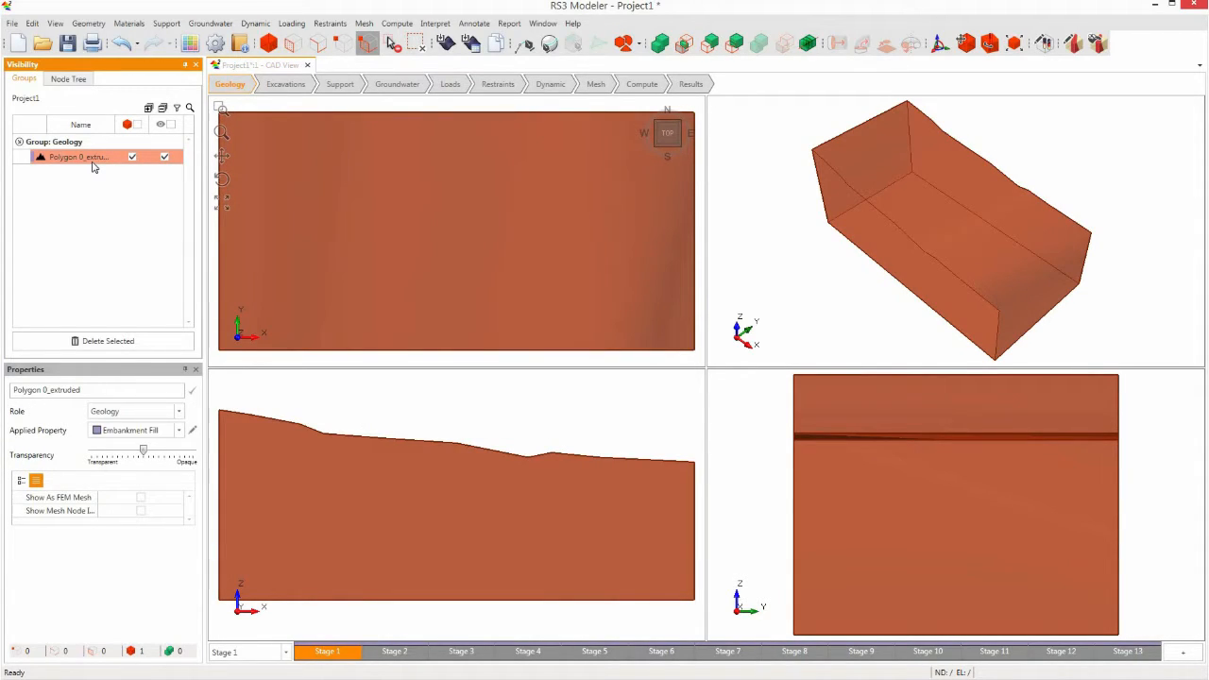
click(497, 42)
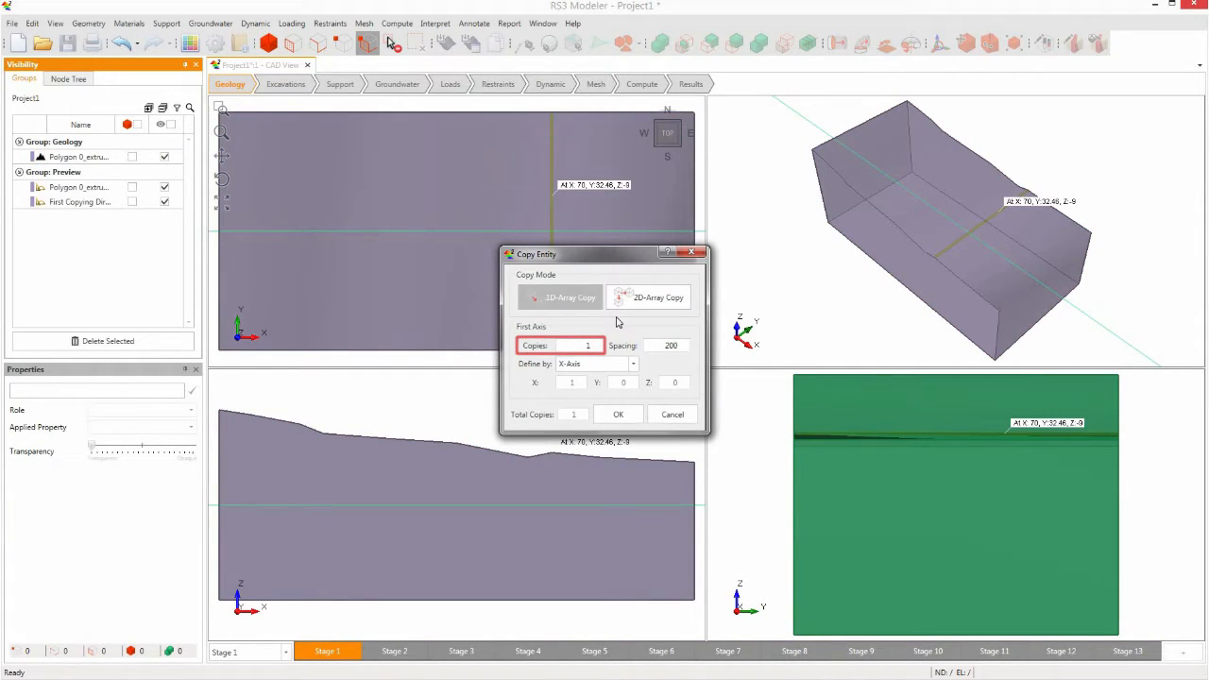
double_click(666, 345)
text(0)
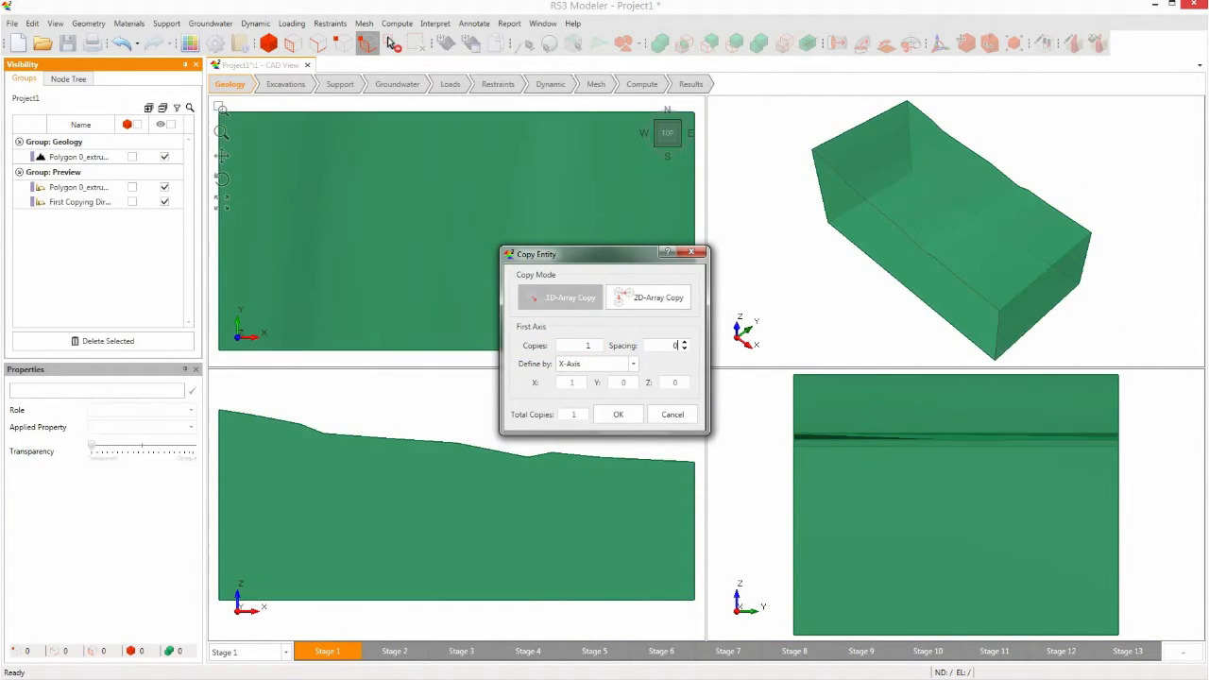
click(618, 414)
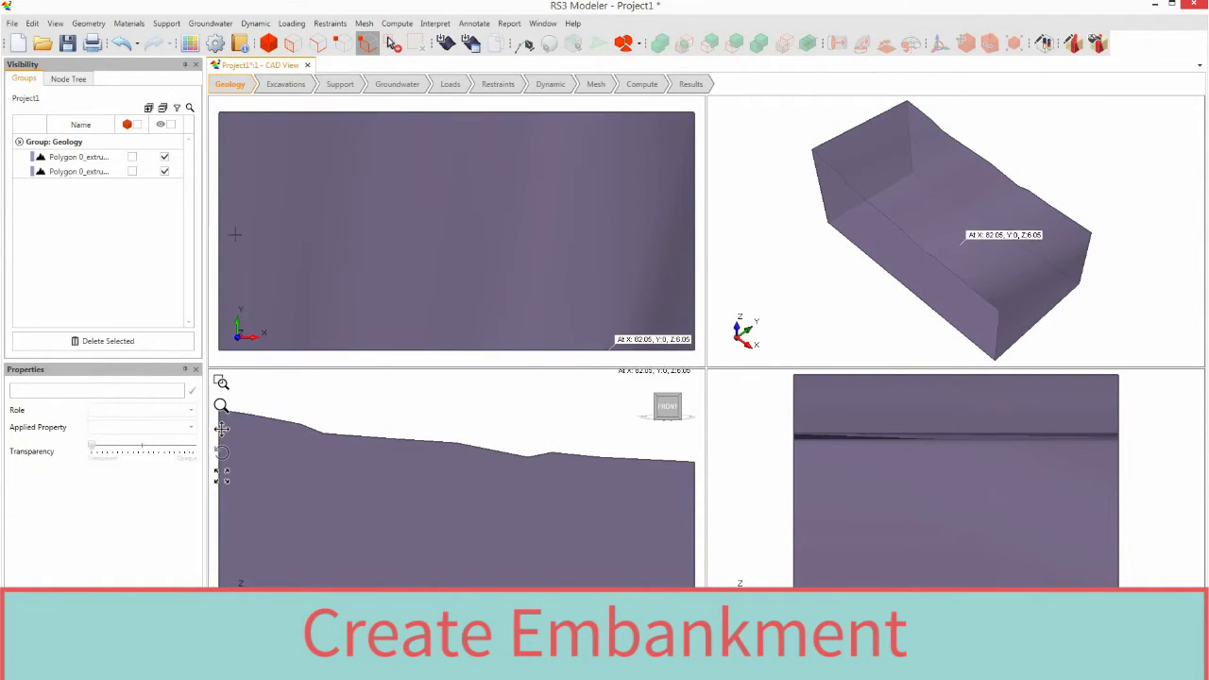
Step: Draw the embankment base as a closed XY-plane polyline with origin 0, 0, -12 through (21,10), (21,40), (85,40) and (85,10)
click(528, 43)
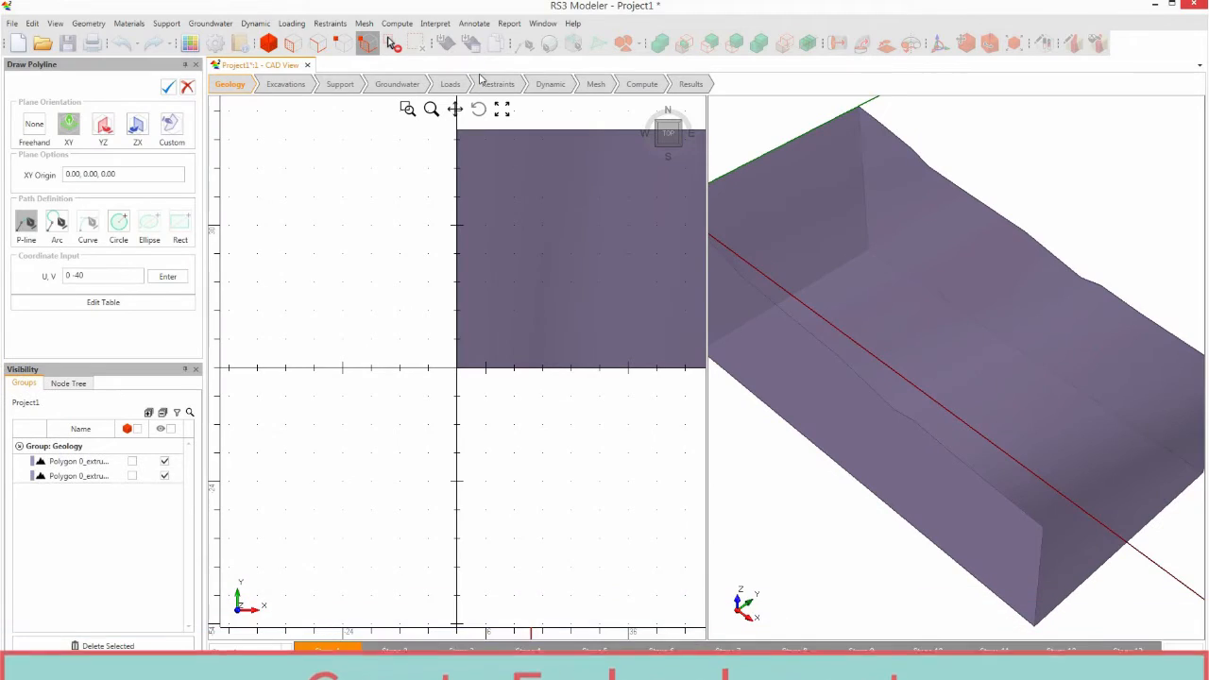
click(69, 128)
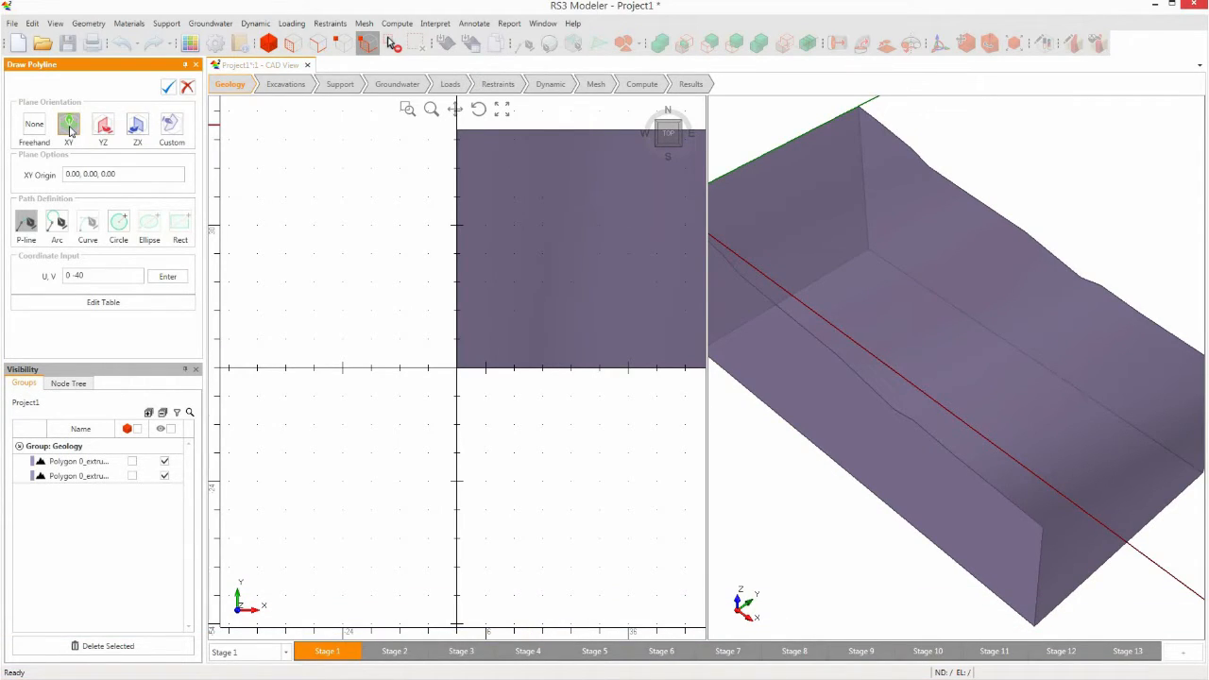
triple_click(113, 174)
text(0)
text(, 0.00, -12)
key(Return)
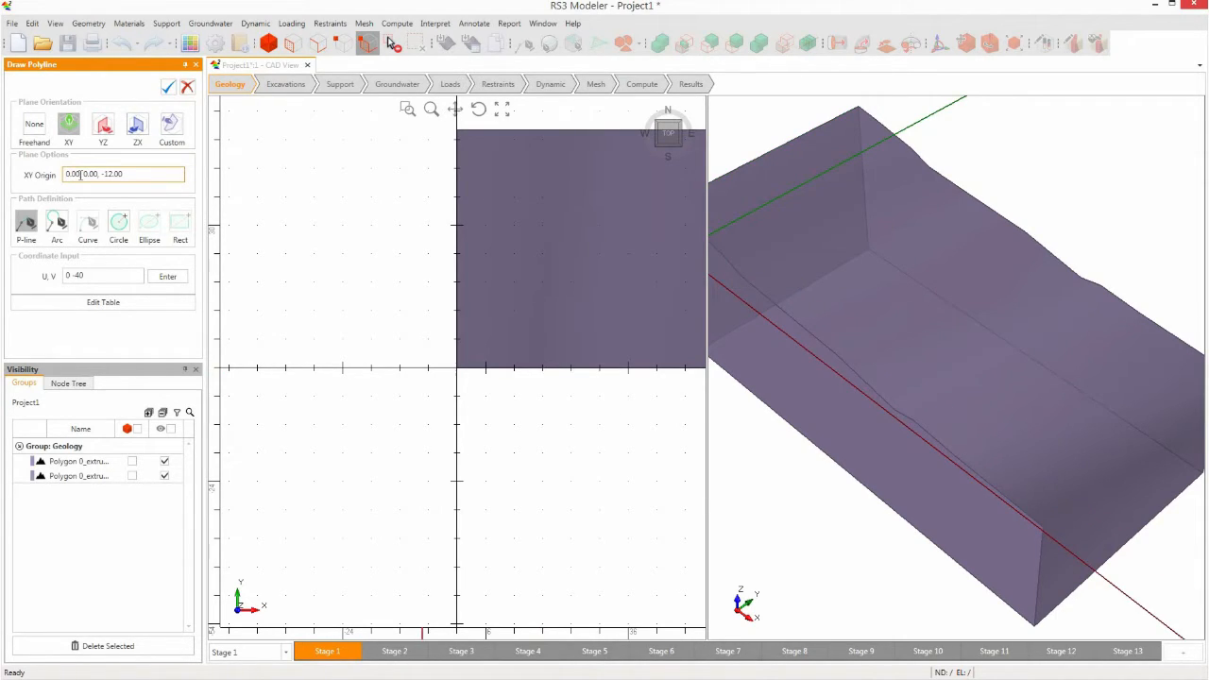
click(86, 276)
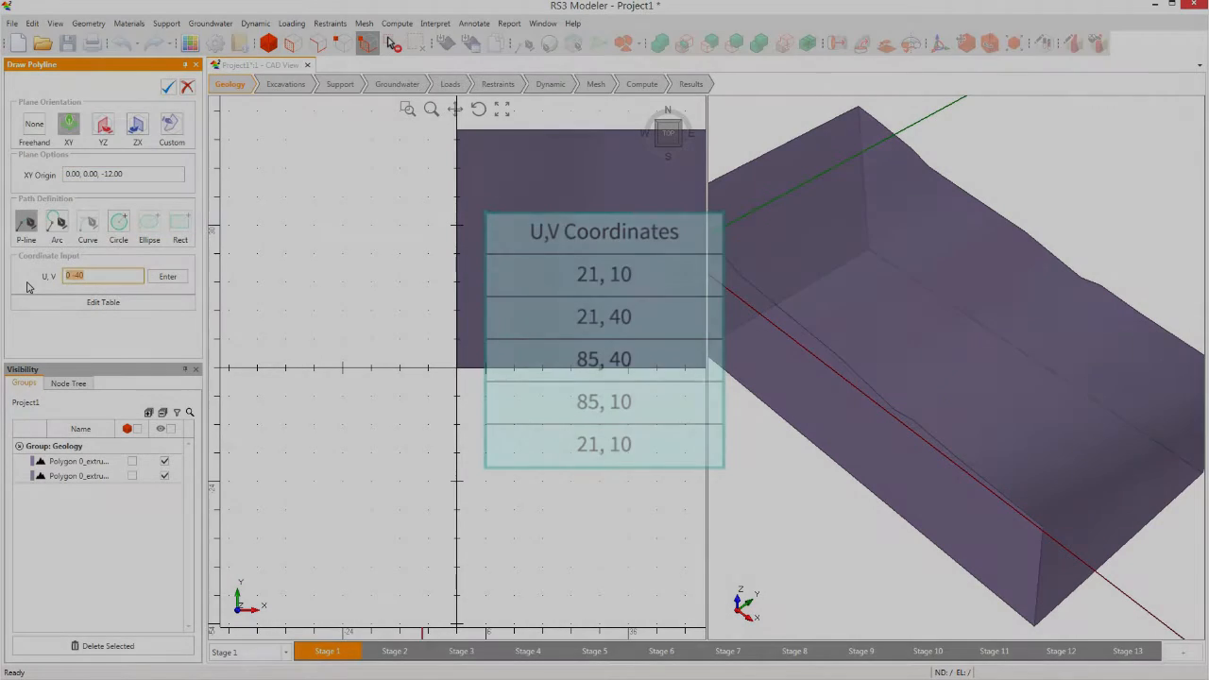
text(21 40)
key(Return)
text(85 10)
key(Return)
text(21 10)
key(Return)
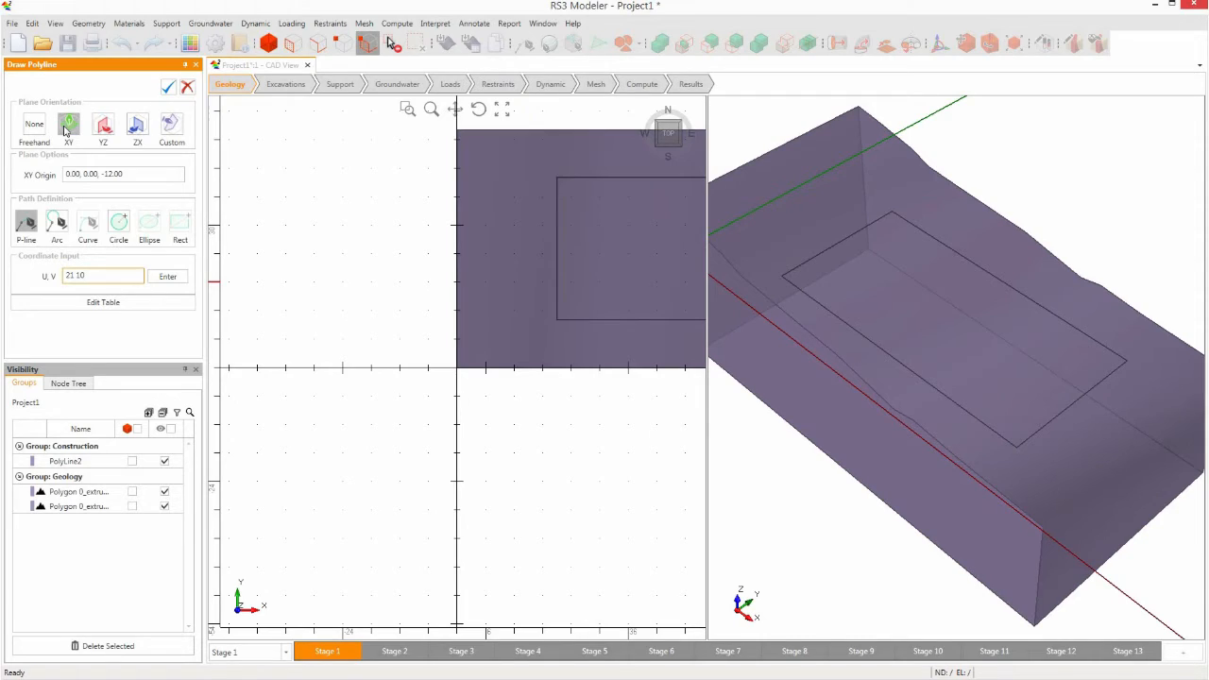
Step: Draw the embankment crest as a closed XY-plane polyline with origin 0, 0, -1 through (44,20), (44,30), (62,30) and (62,20), and finish drawing
double_click(103, 178)
text(-1.00)
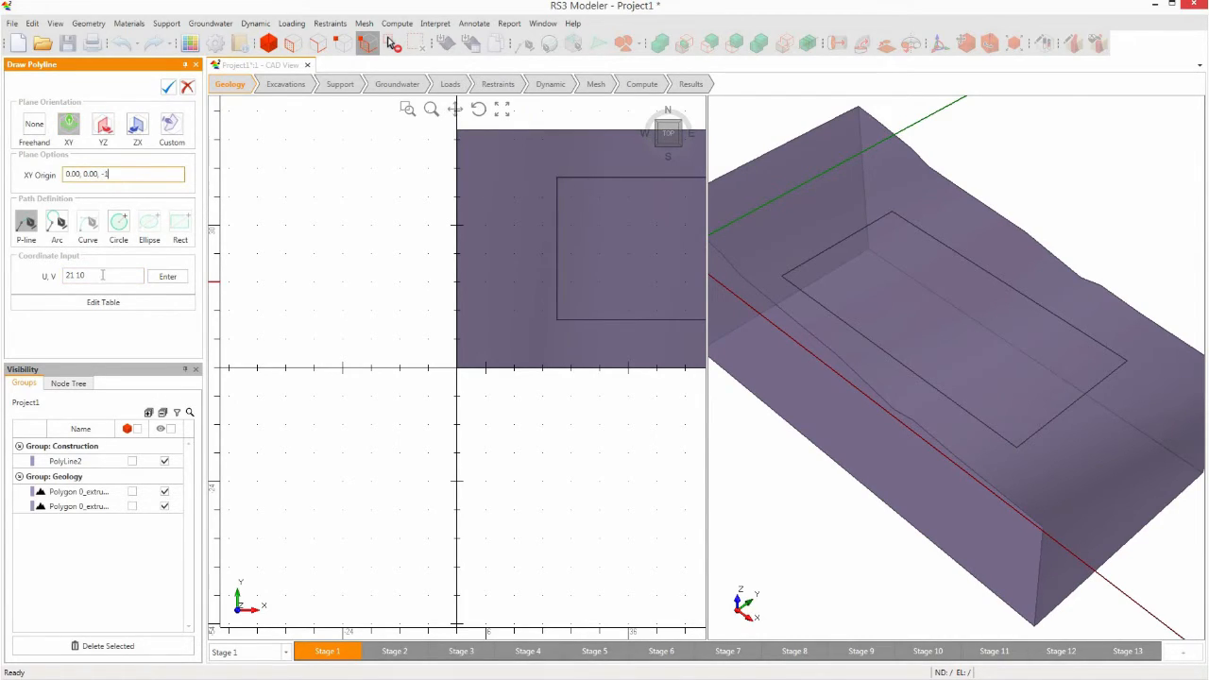
key(Return)
click(59, 276)
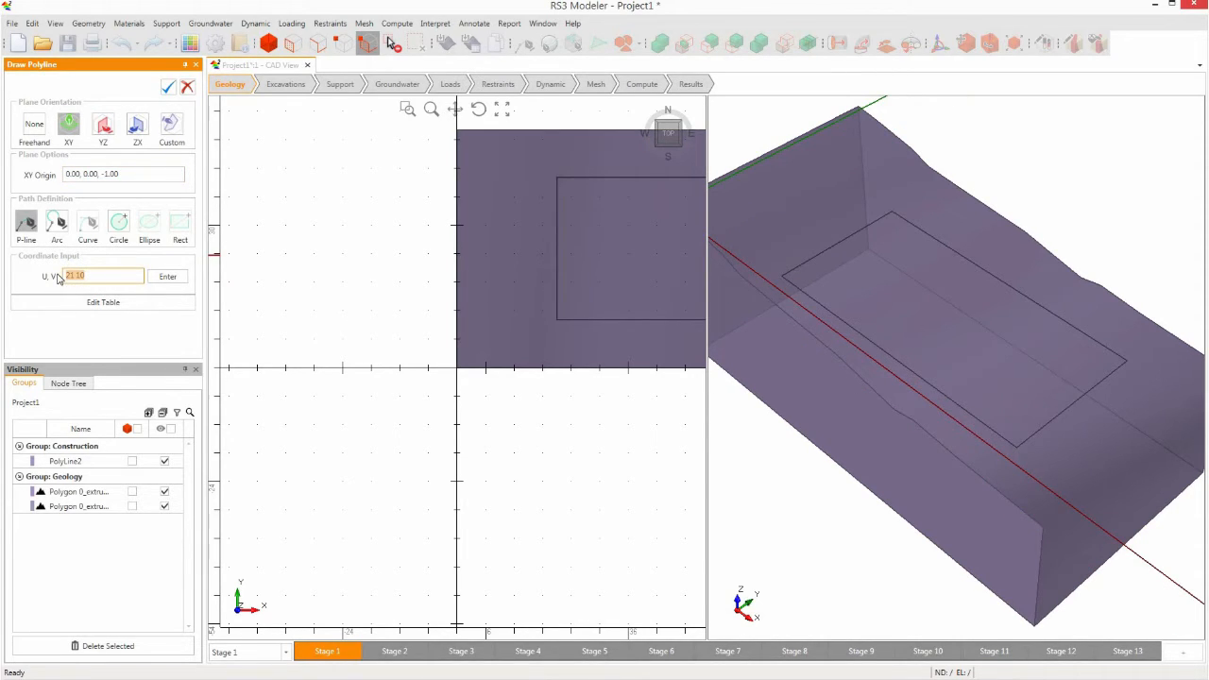
key(BackSpace)
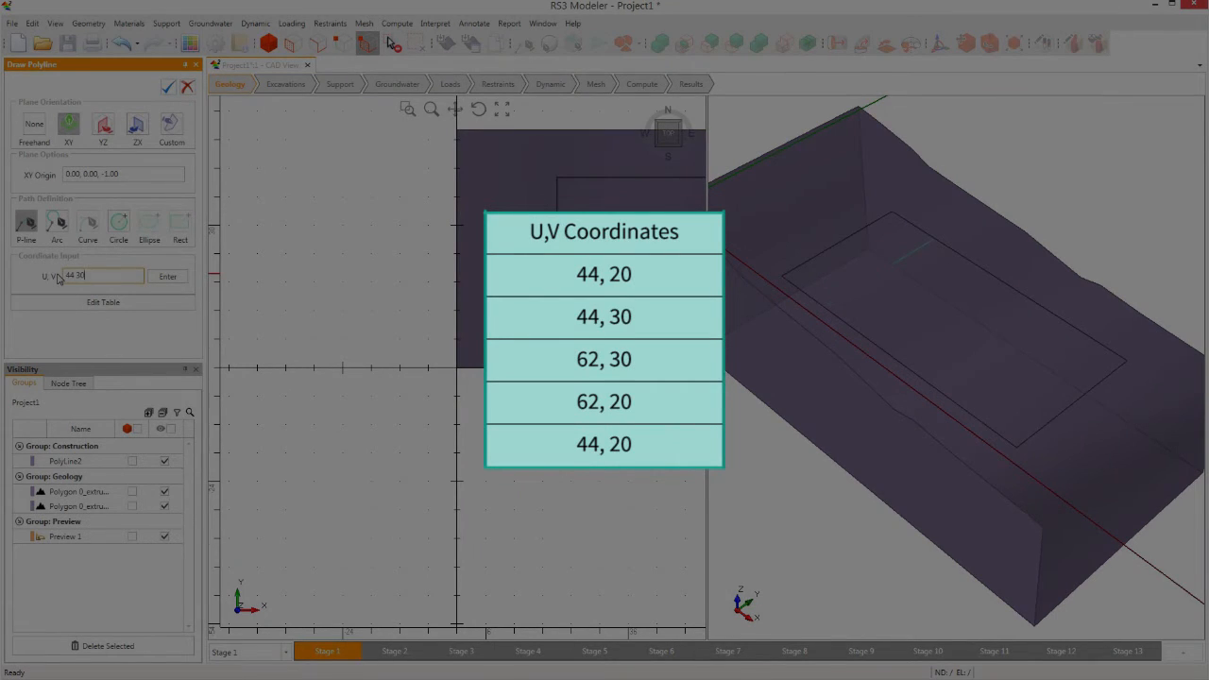
key(Return)
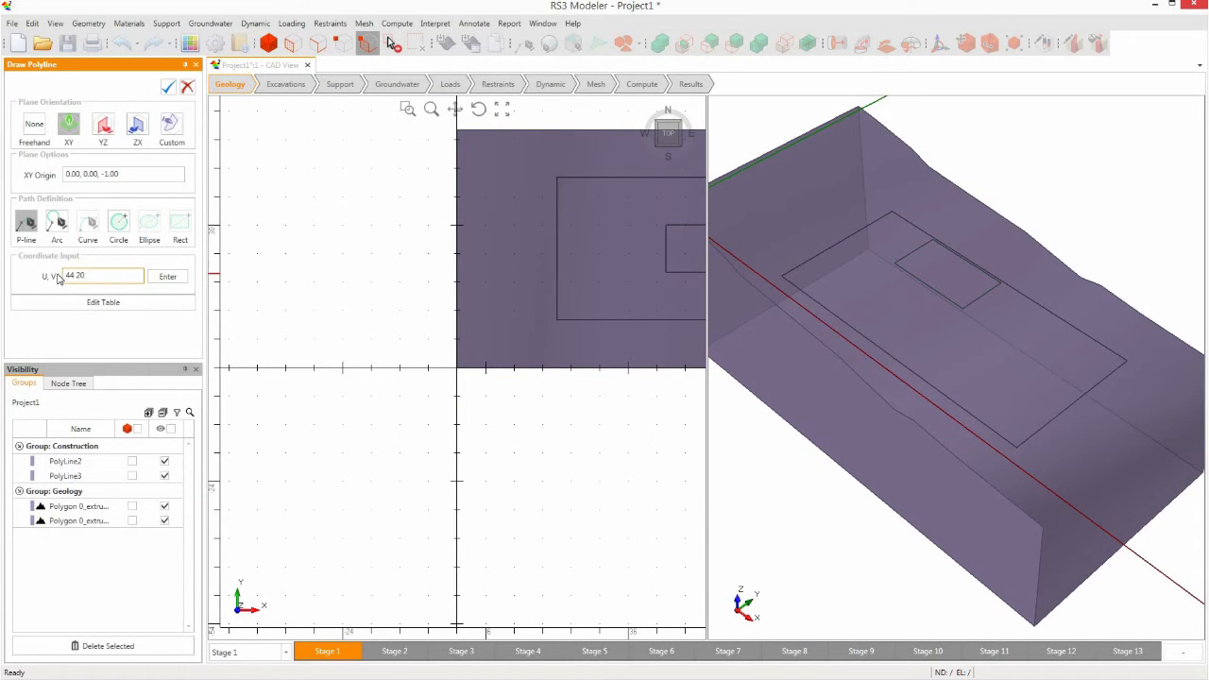
click(168, 87)
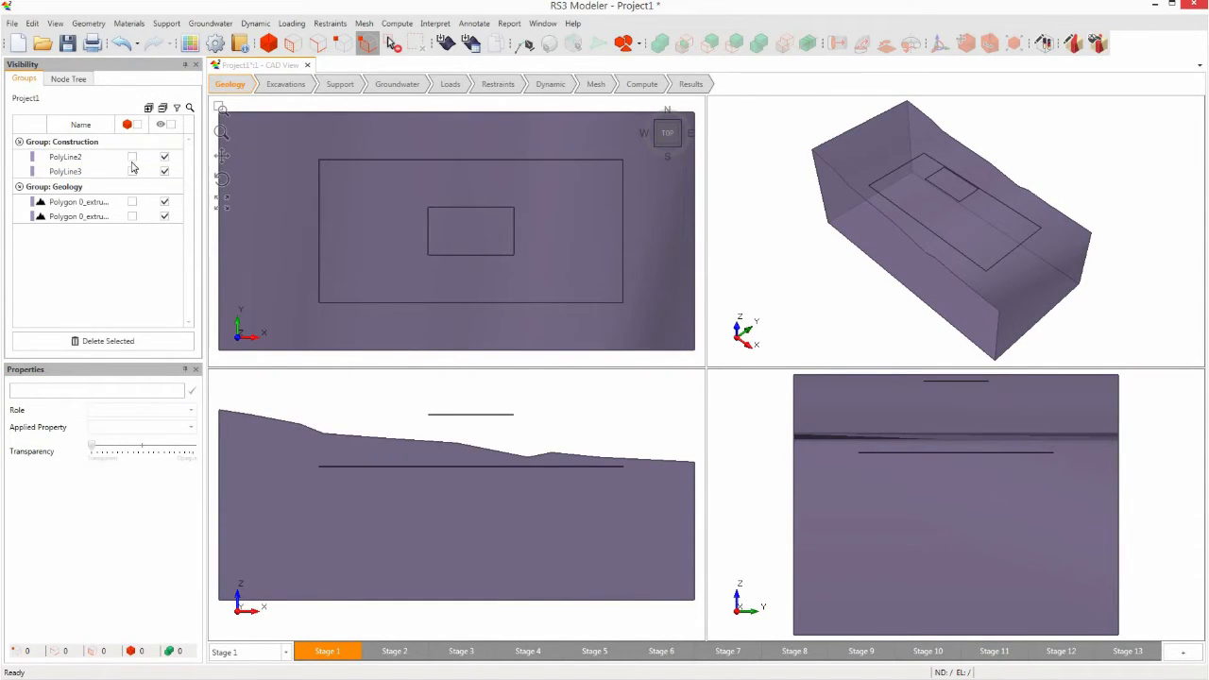
Step: Loft the embankment base and crest polylines into a solid with both the top and bottom closed
click(132, 161)
click(134, 172)
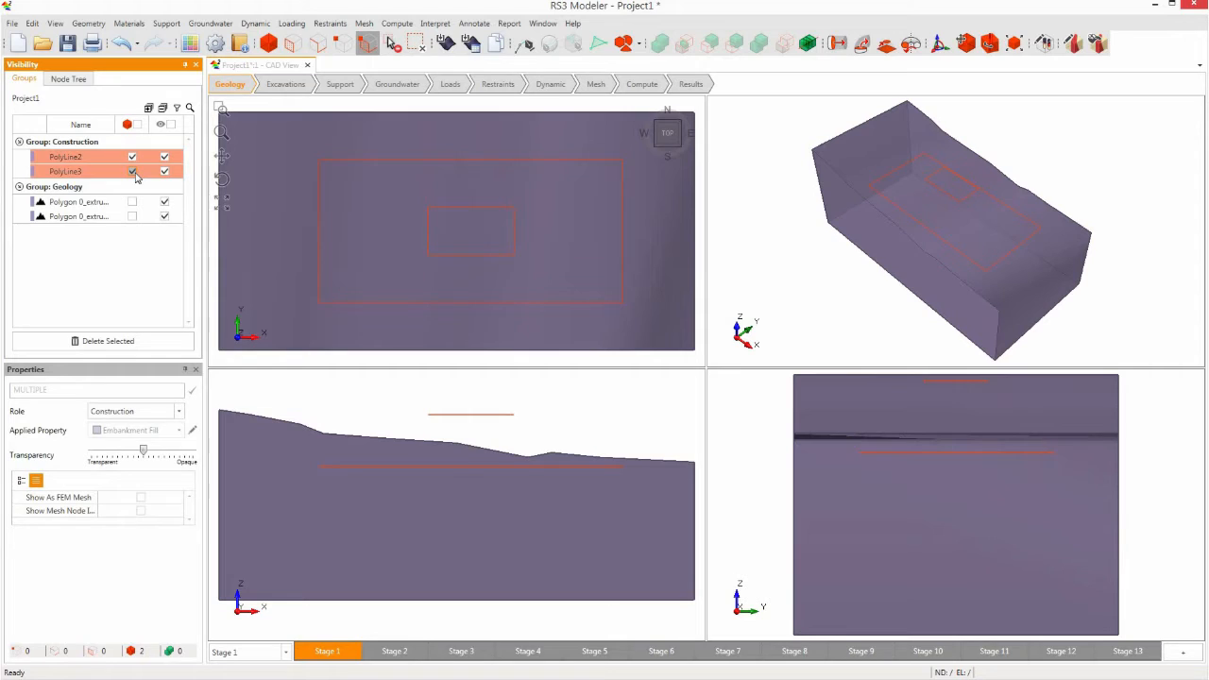
click(883, 43)
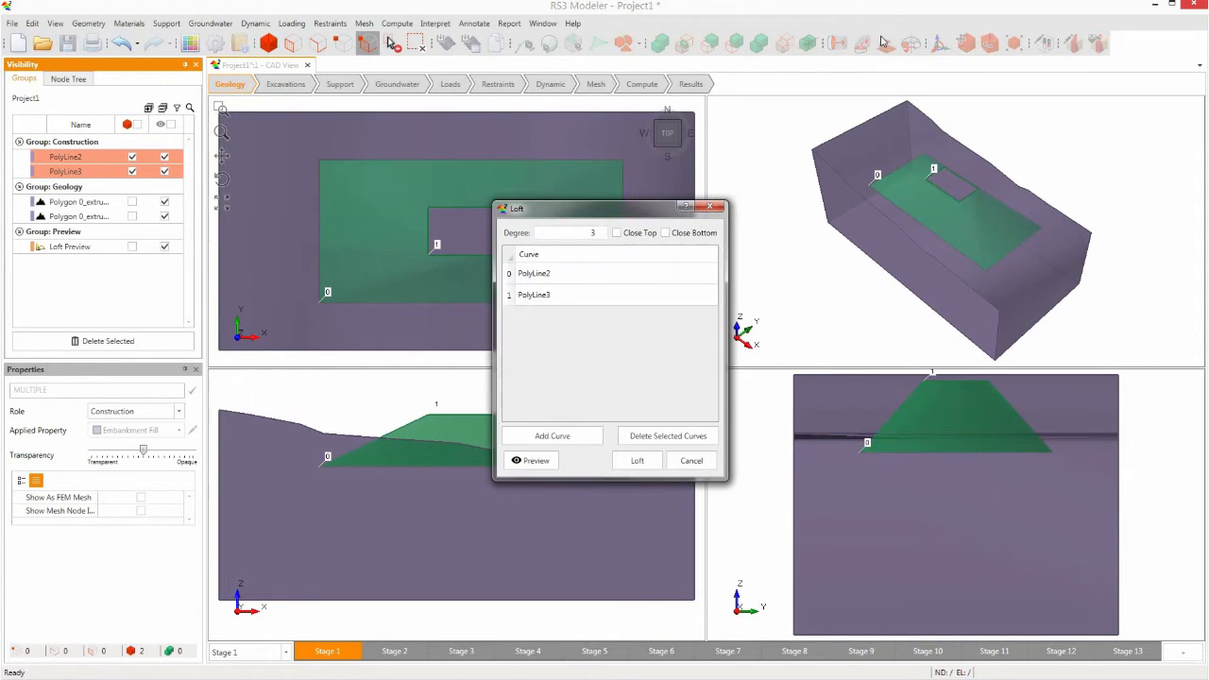
click(617, 233)
click(666, 232)
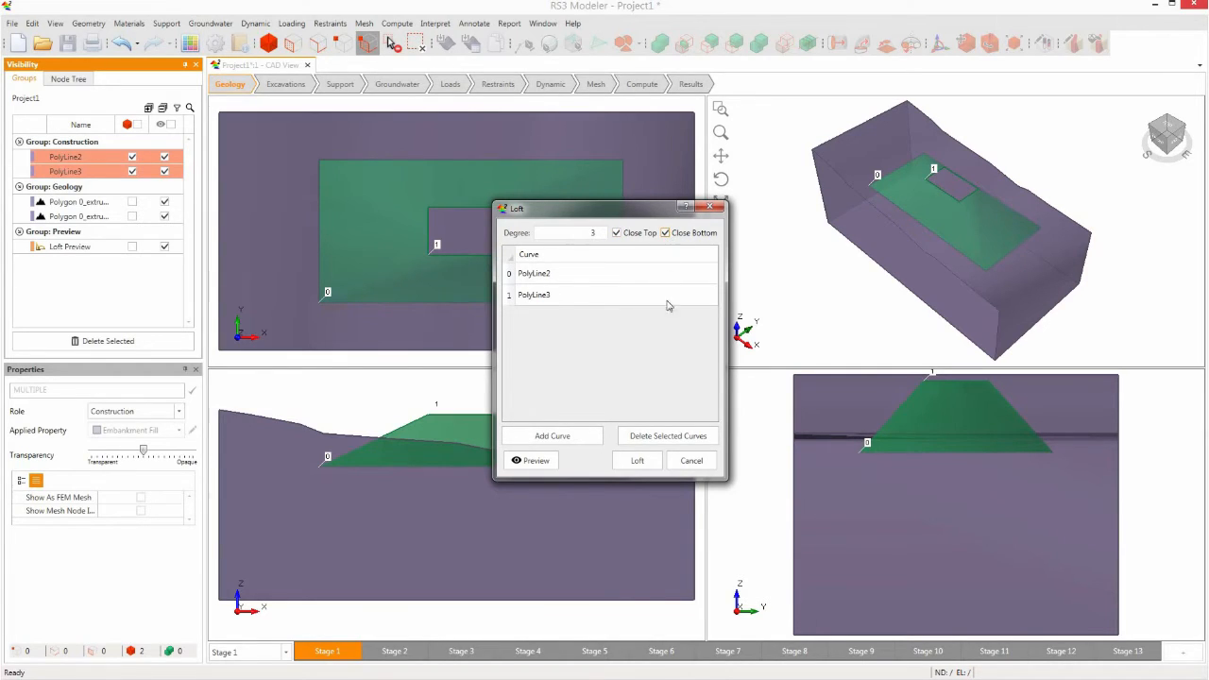
click(638, 460)
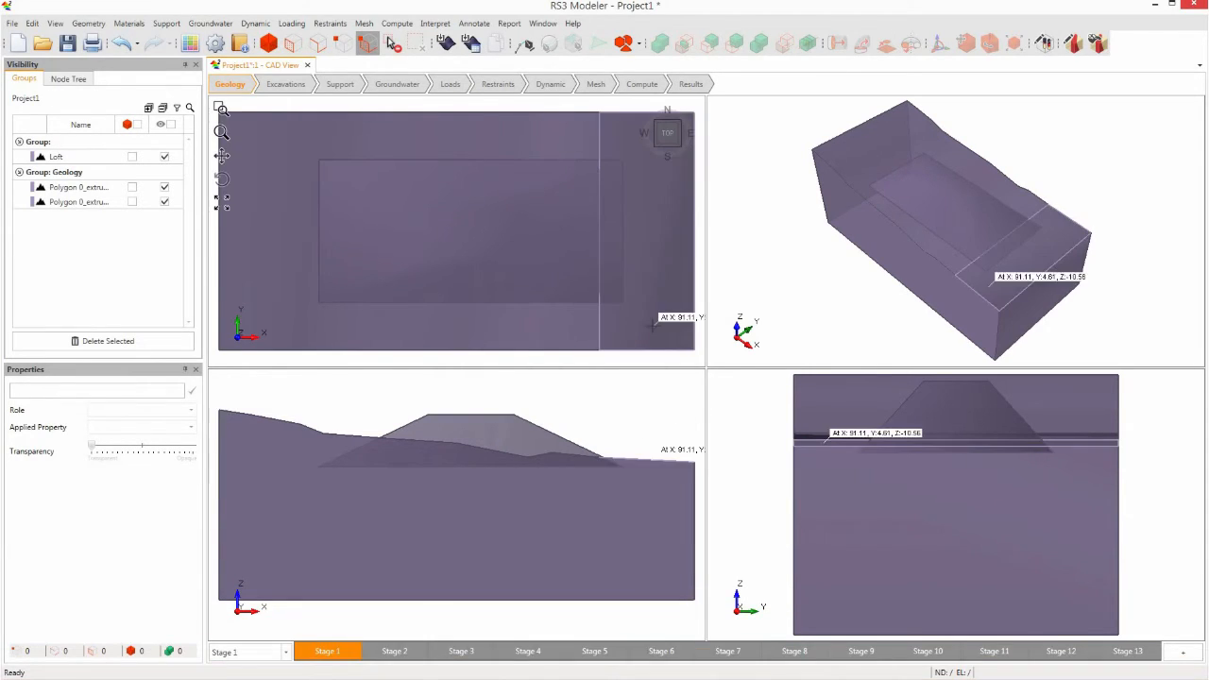
Step: Create a geology XY plane fitted to the lofted embankment, with a width of 50 and an origin Z of -2.4
click(625, 44)
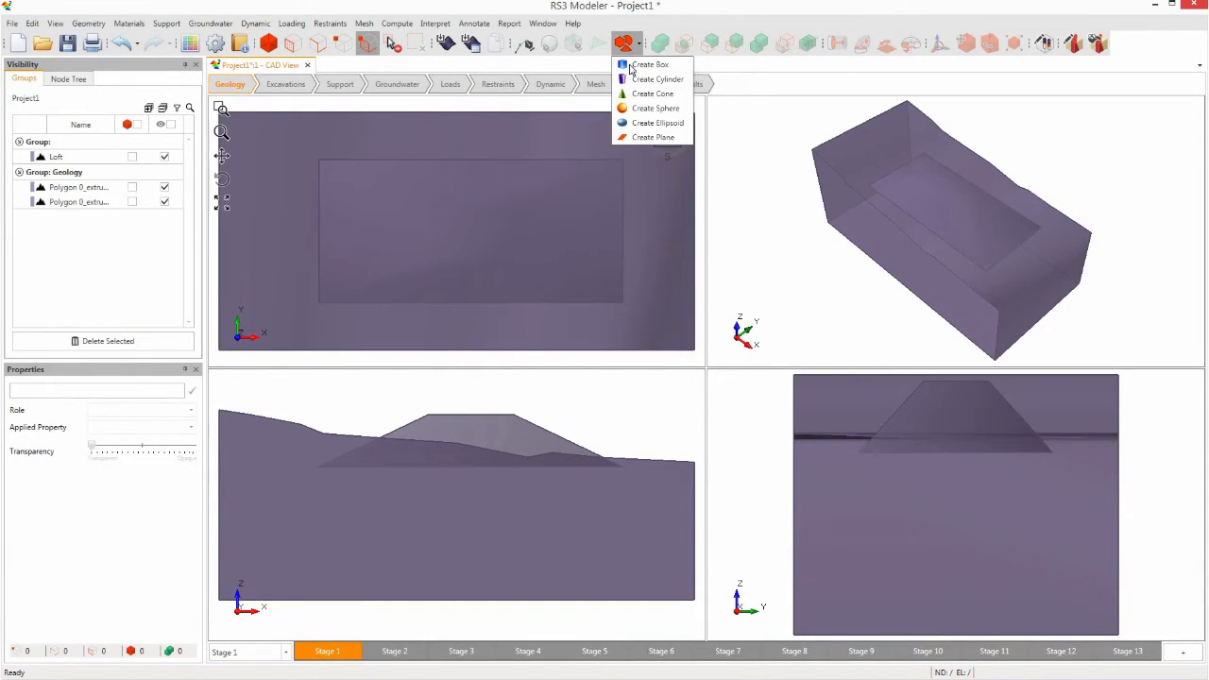
click(653, 137)
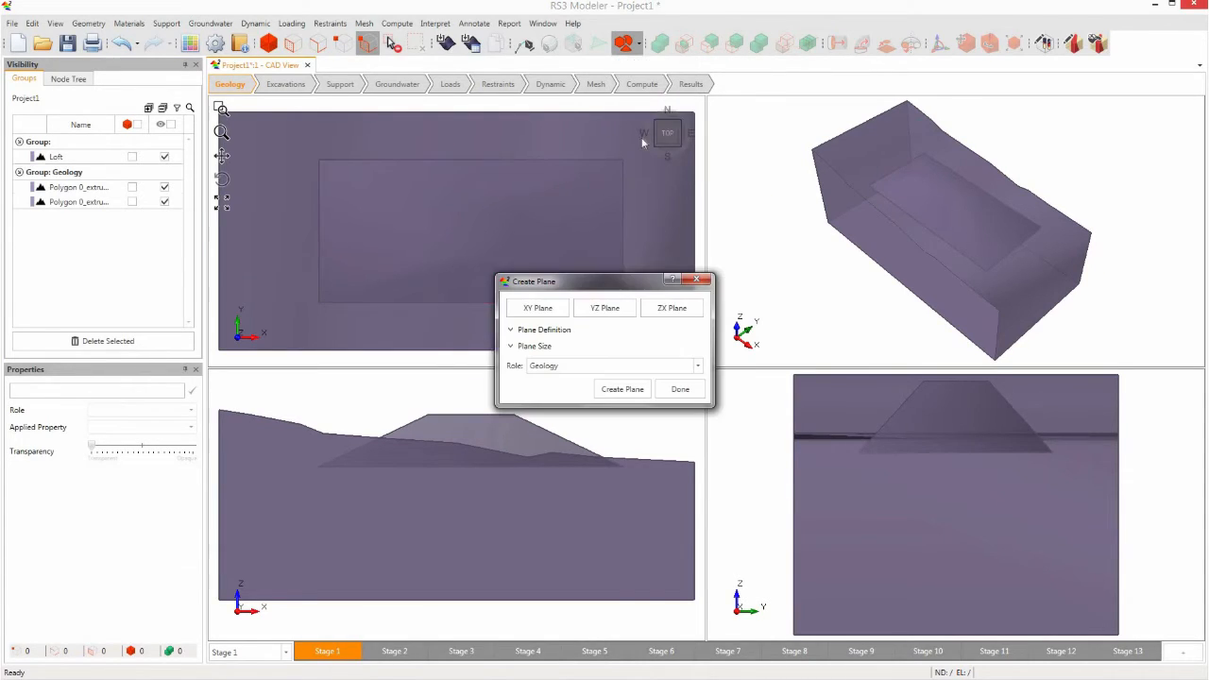
click(538, 309)
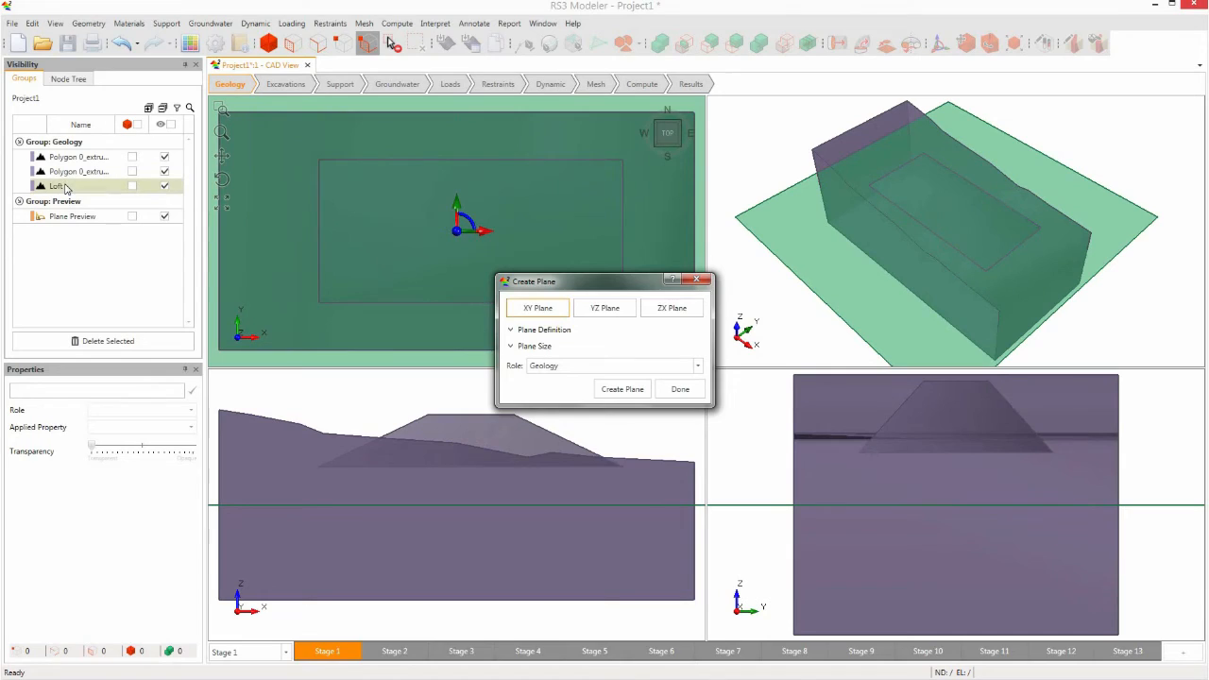
click(411, 326)
click(534, 346)
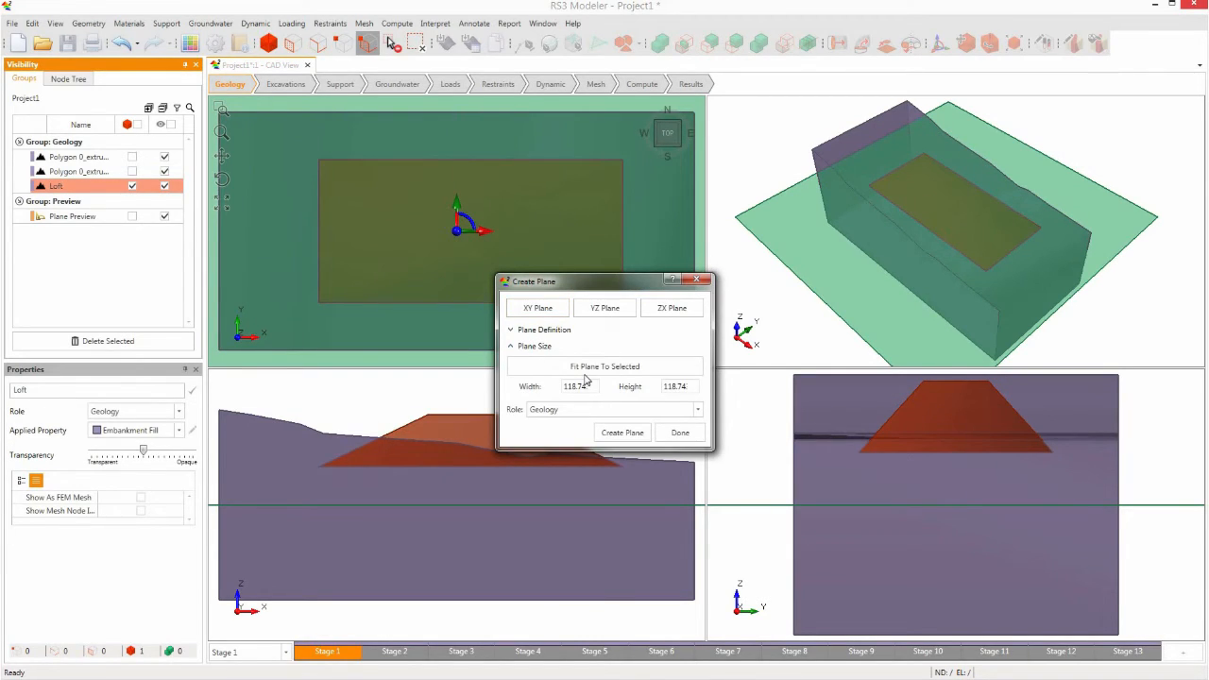
click(588, 369)
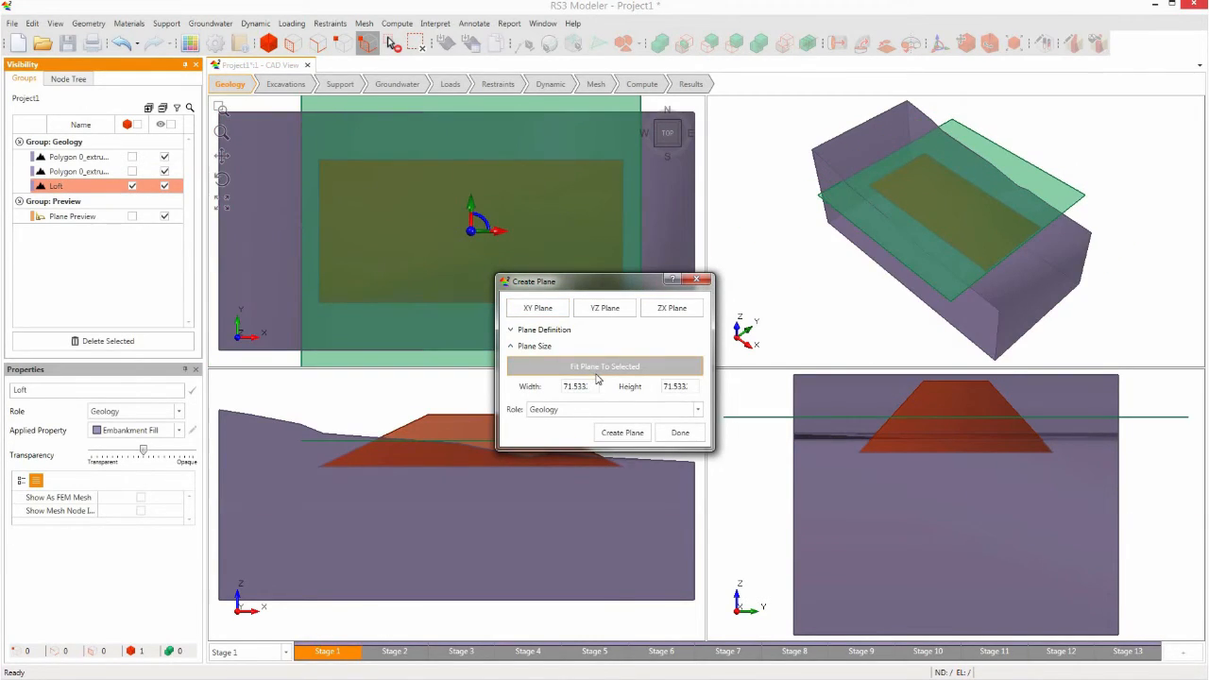
double_click(576, 386)
text(50)
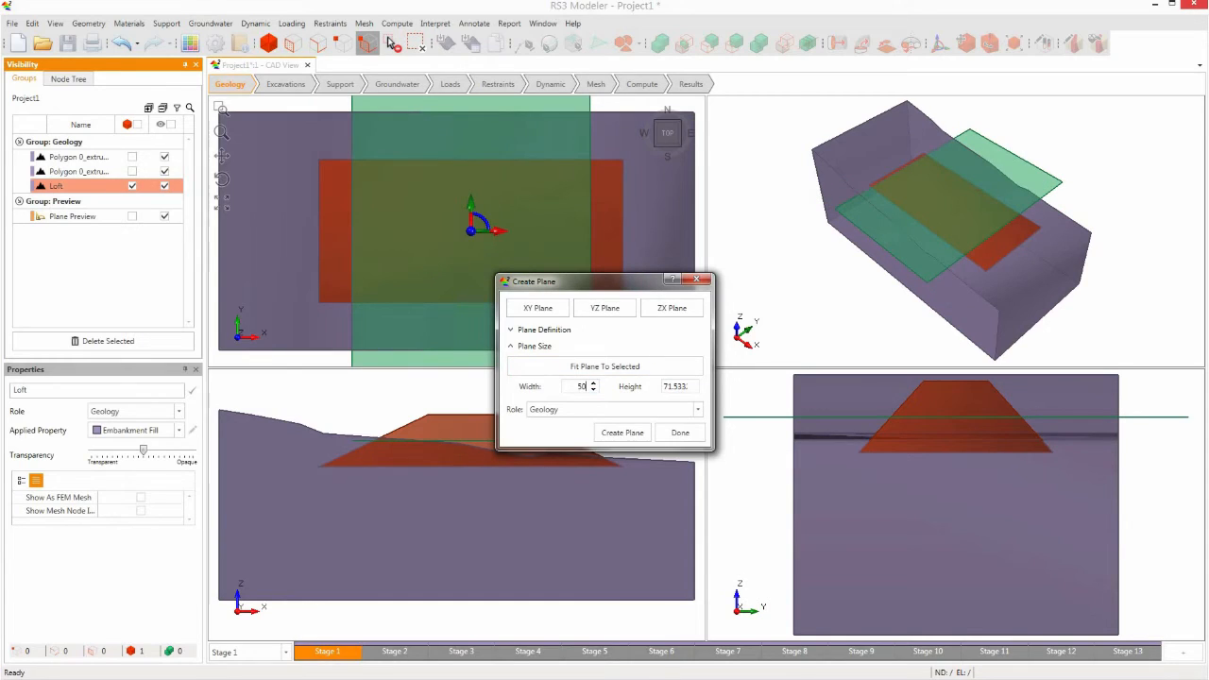
click(543, 330)
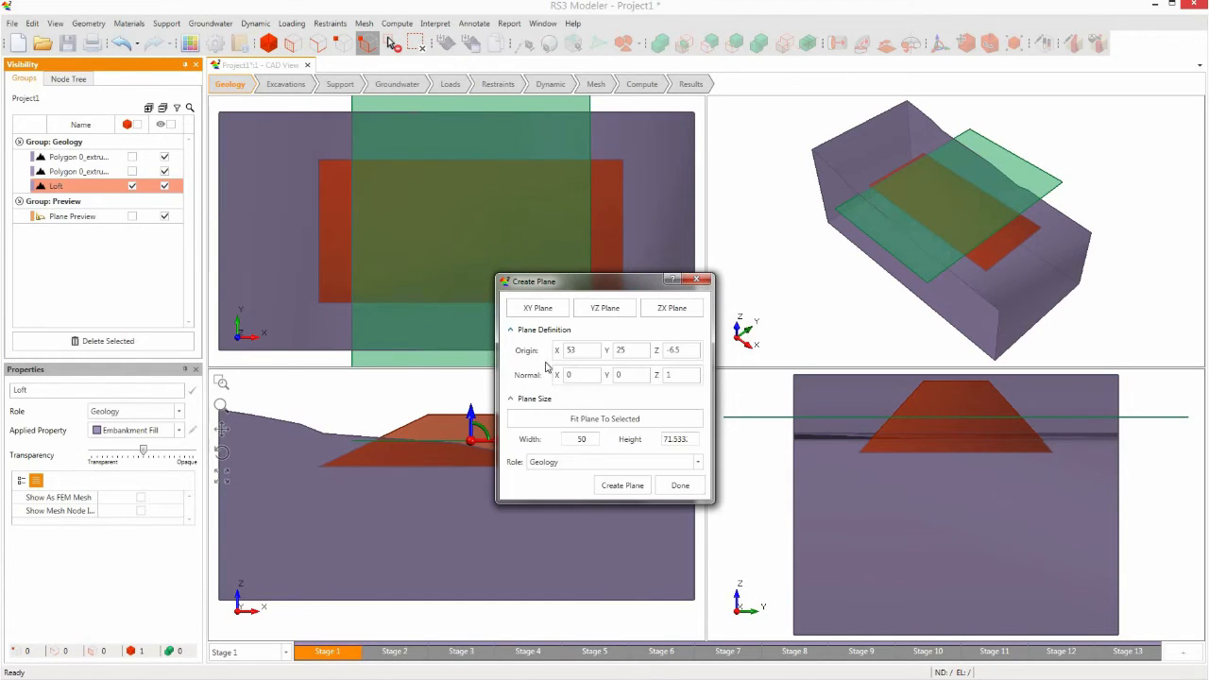
double_click(684, 350)
text(-2.4)
click(640, 486)
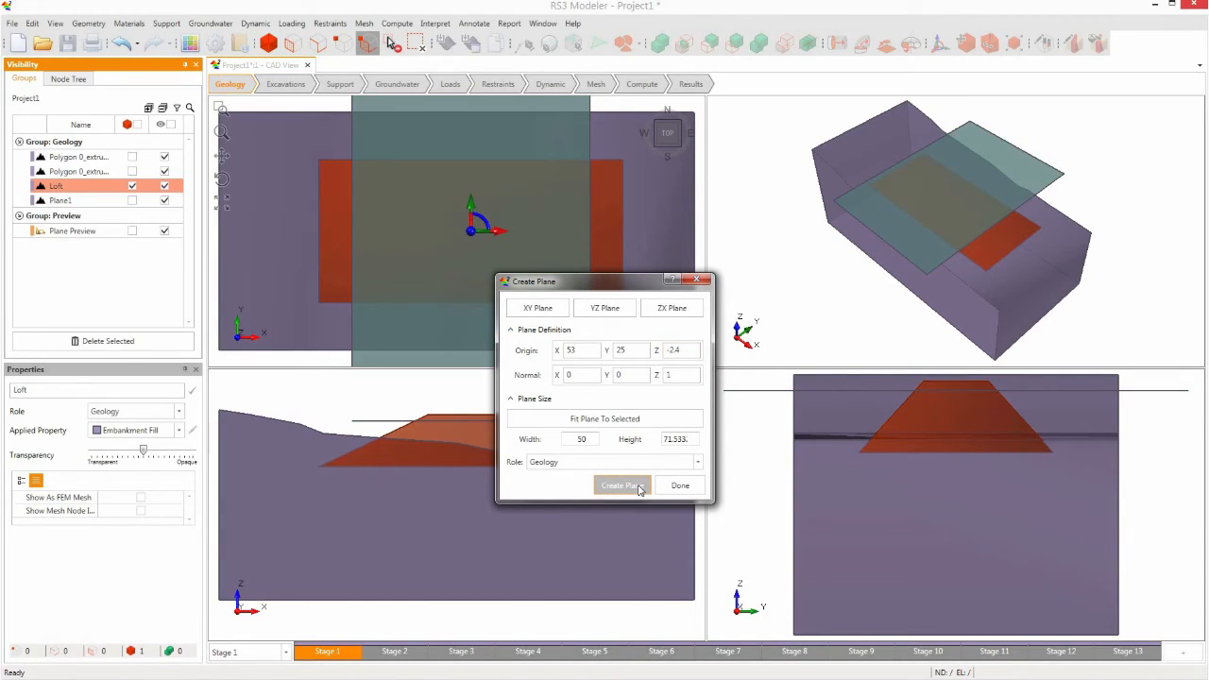
Step: Create a second plane of the same size and orientation with its origin Z at -3.8
double_click(669, 350)
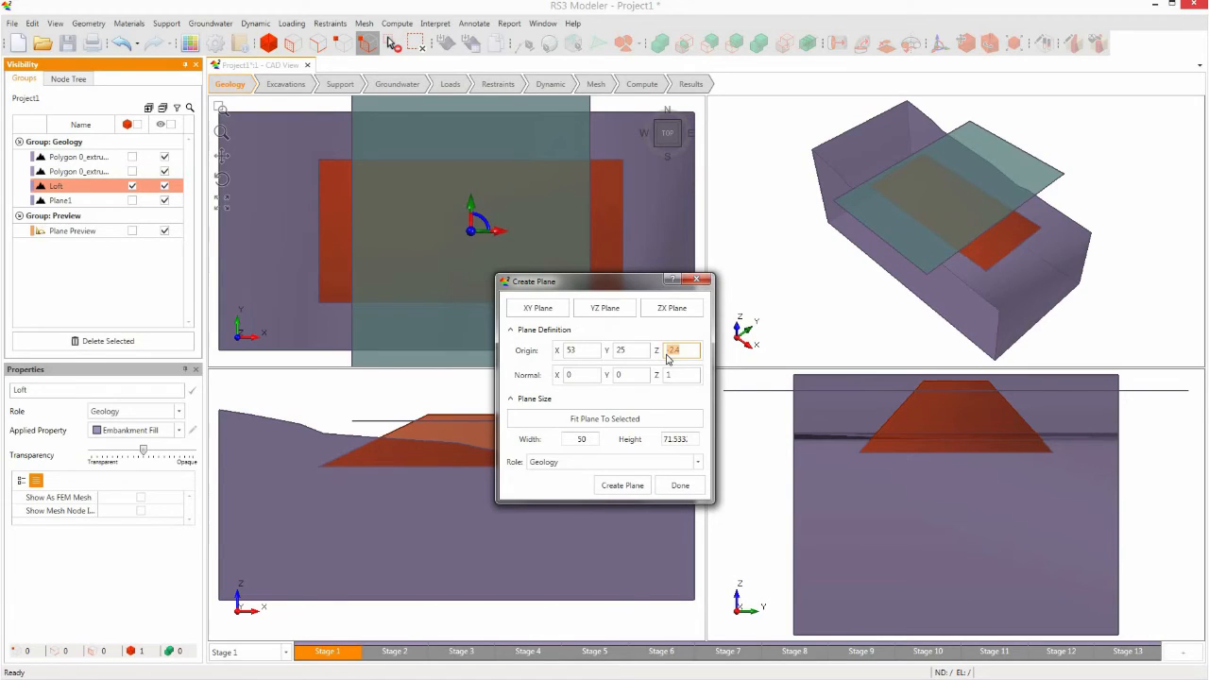
text(-3)
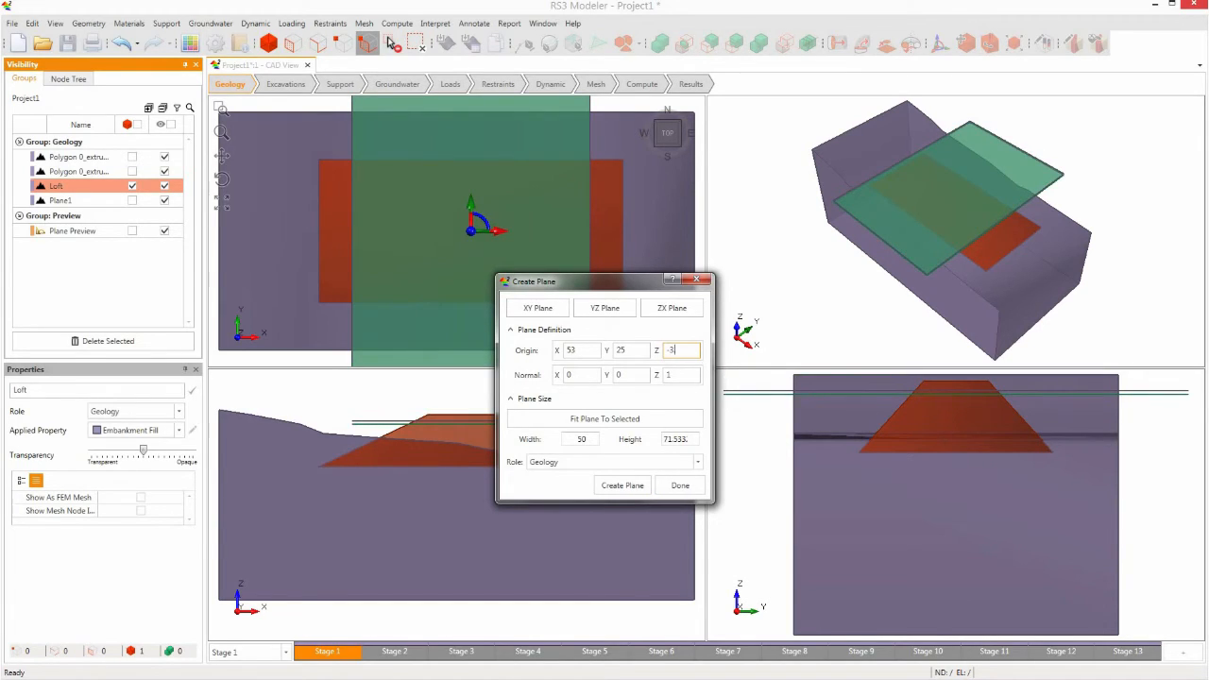
text(.8)
click(623, 486)
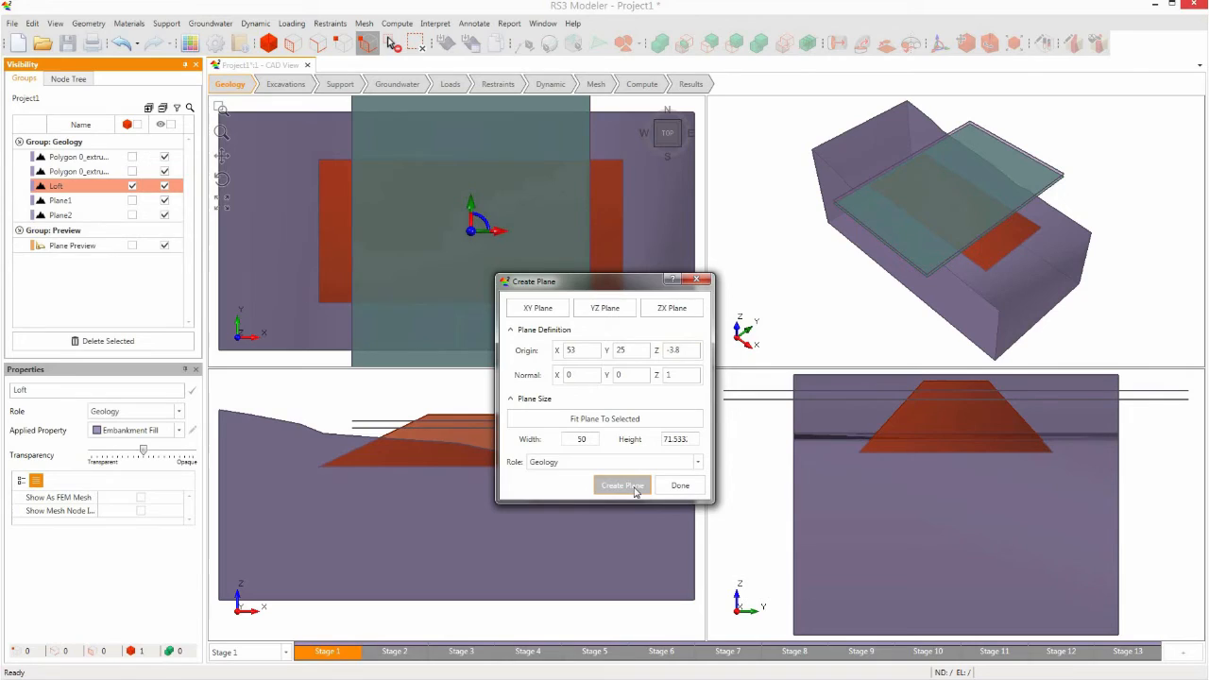
Step: Create a third plane of the same size with its origin Z at -5.2, and finish plane creation
double_click(674, 351)
text(-5.2)
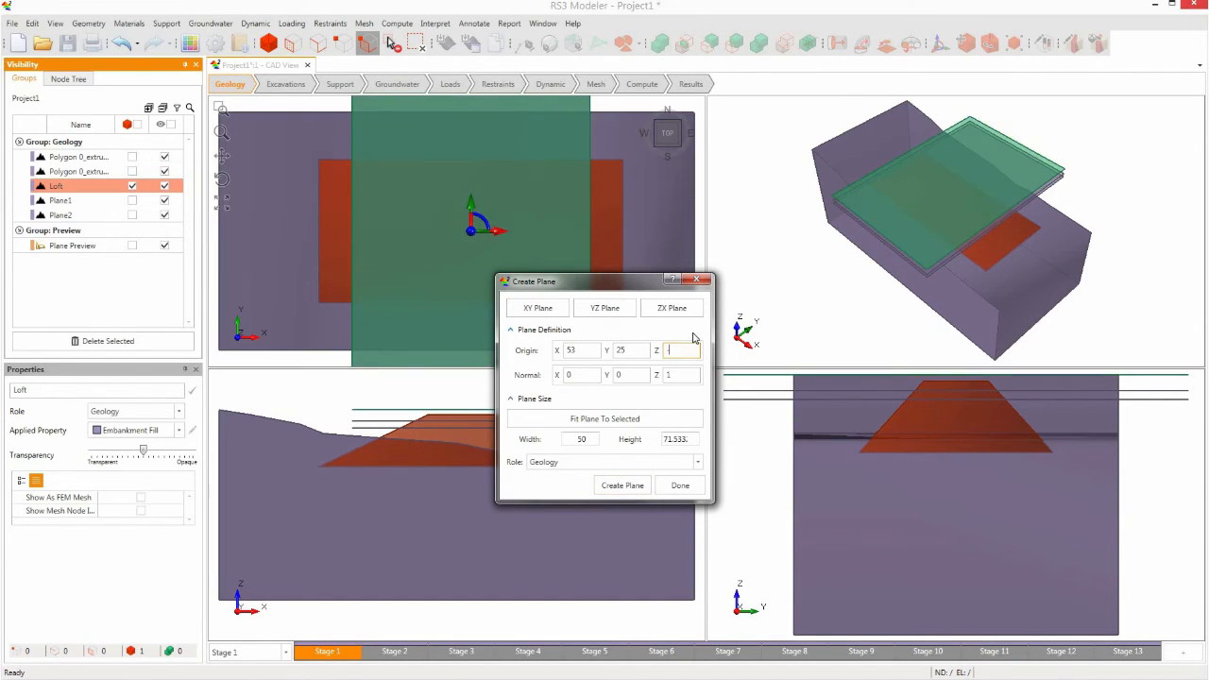
click(629, 485)
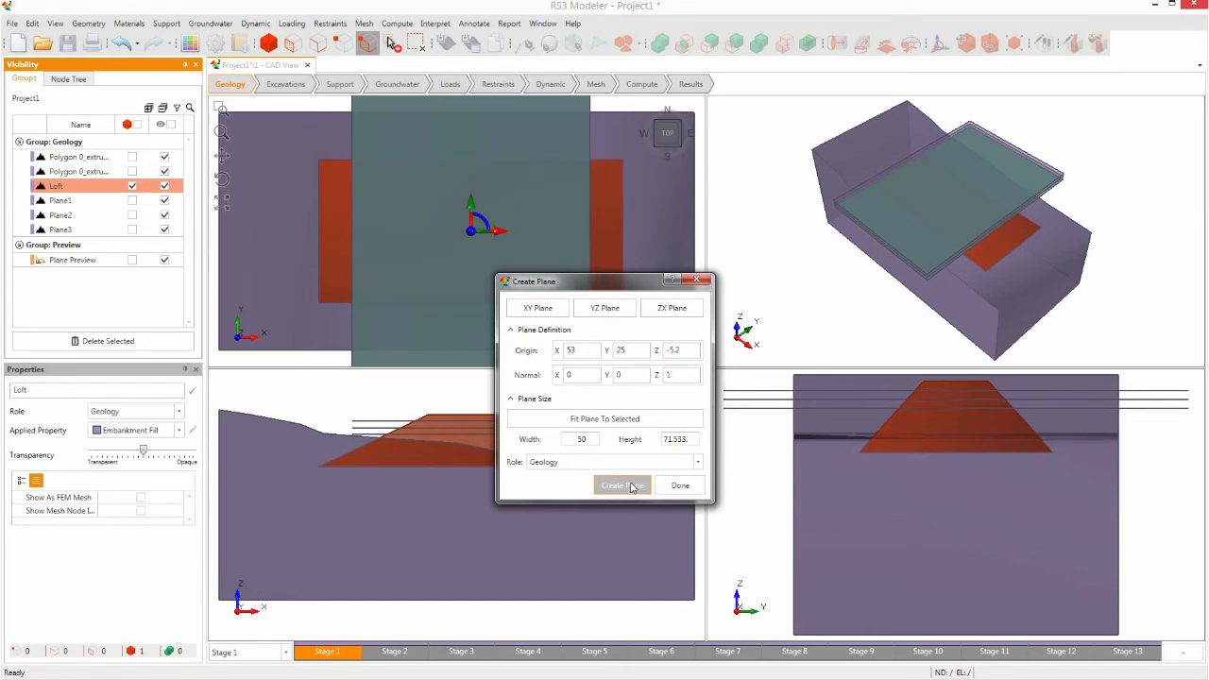
click(680, 485)
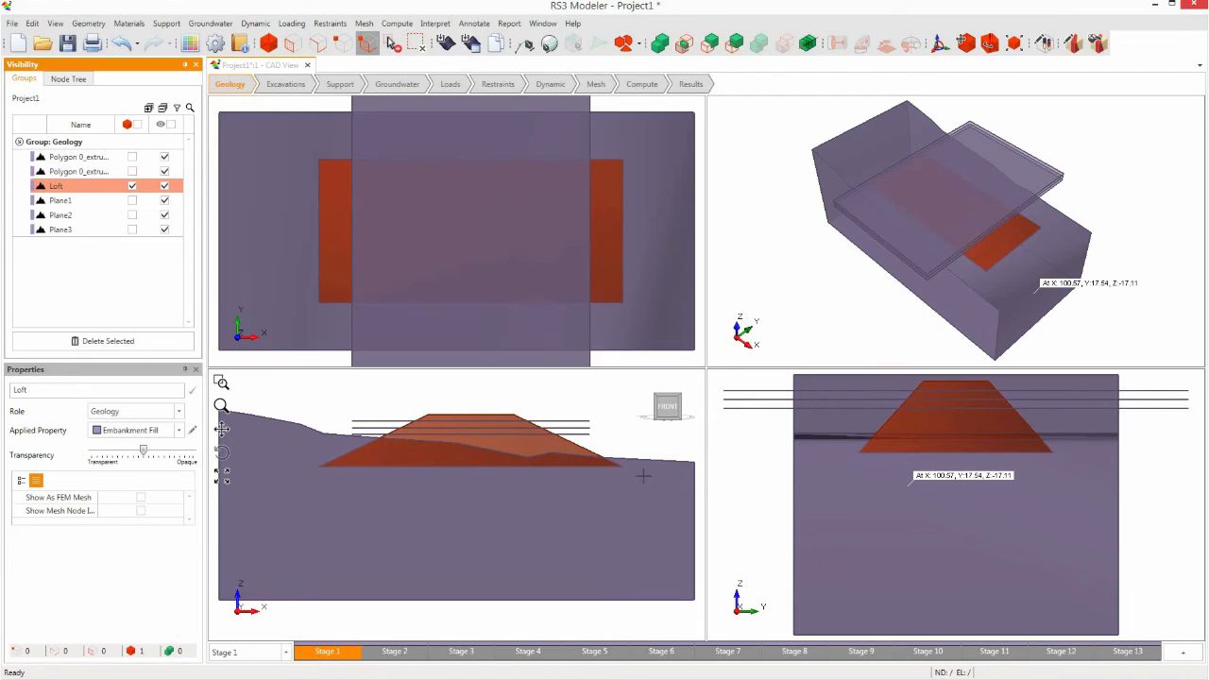
Step: Unite the copied ground volume (Polygon 0_extruded Copy 0) and the embankment loft into one solid with a Boolean union
click(132, 157)
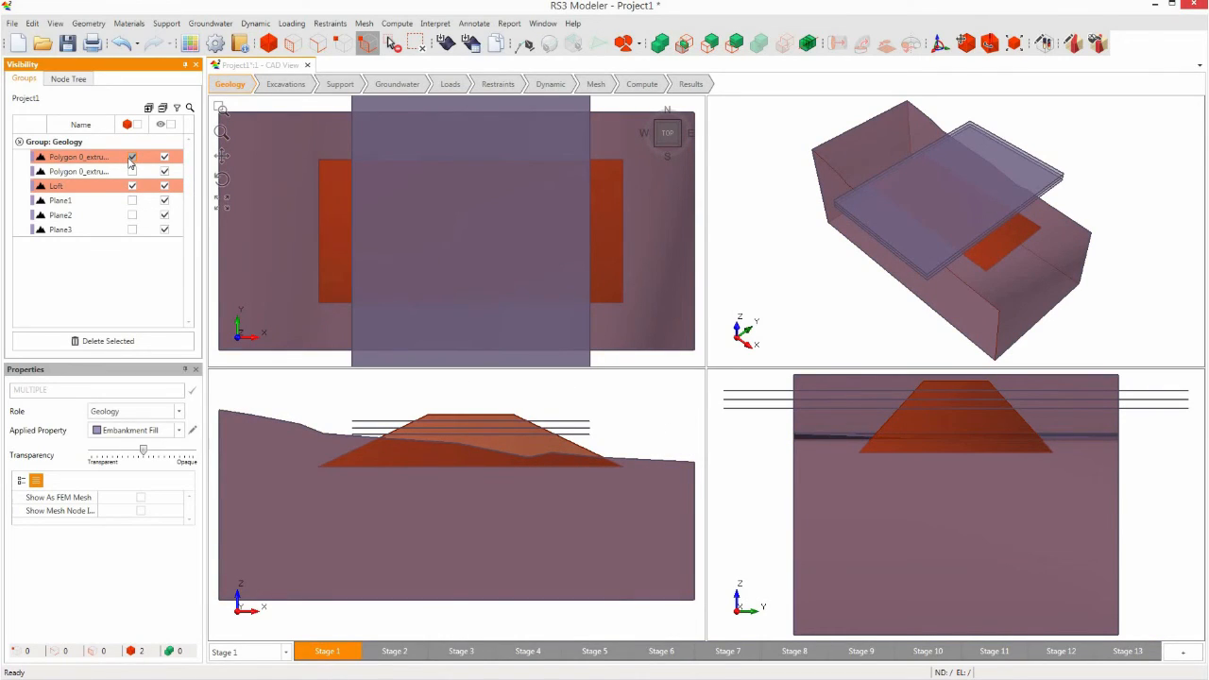
click(88, 23)
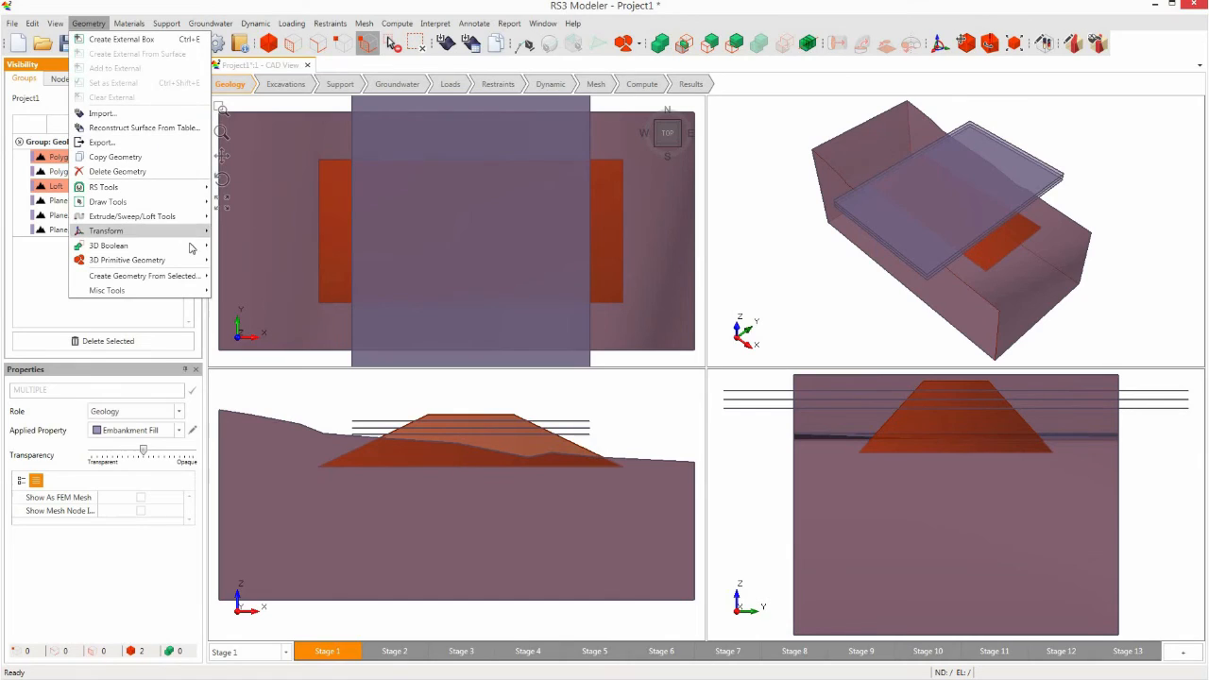
mouse_move(197, 247)
click(243, 246)
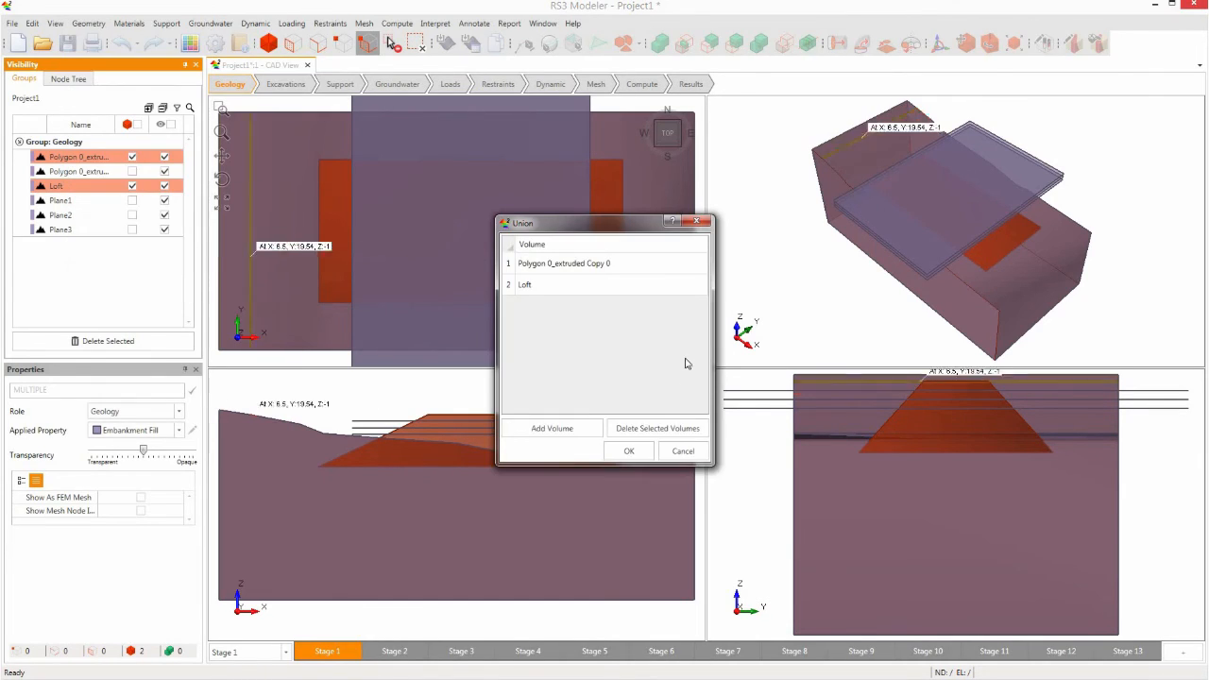
click(635, 450)
Step: Set the united ground and embankment volume as the model's external geometry
click(59, 216)
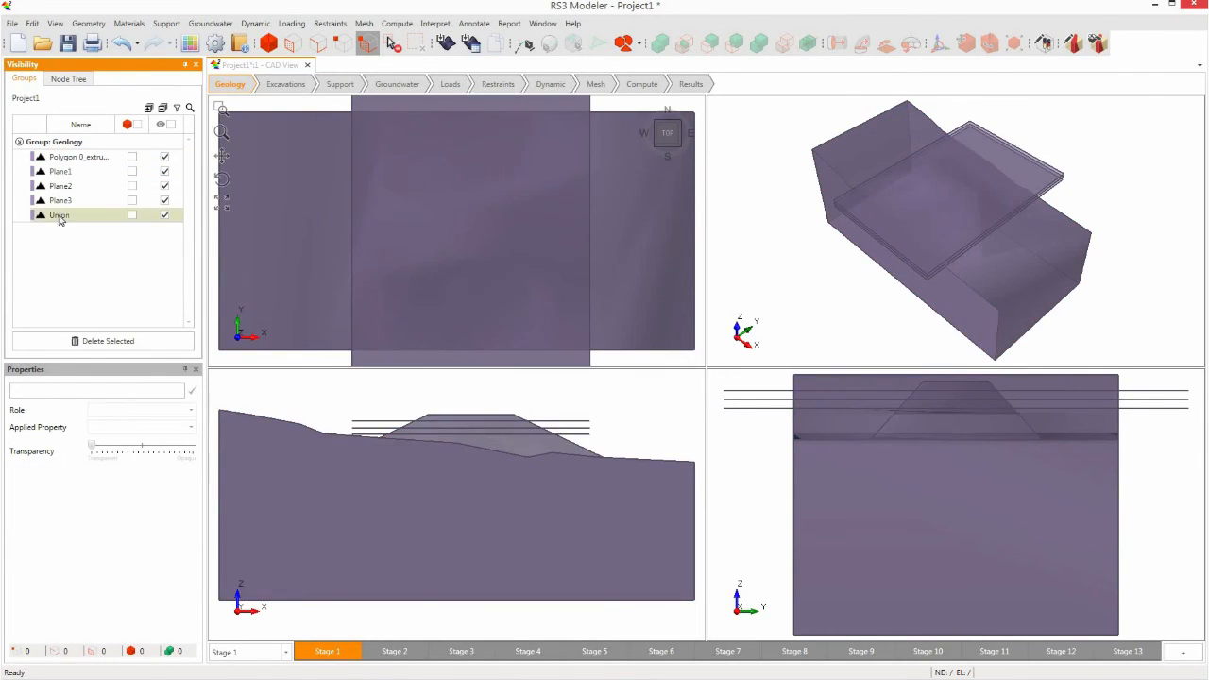
click(98, 24)
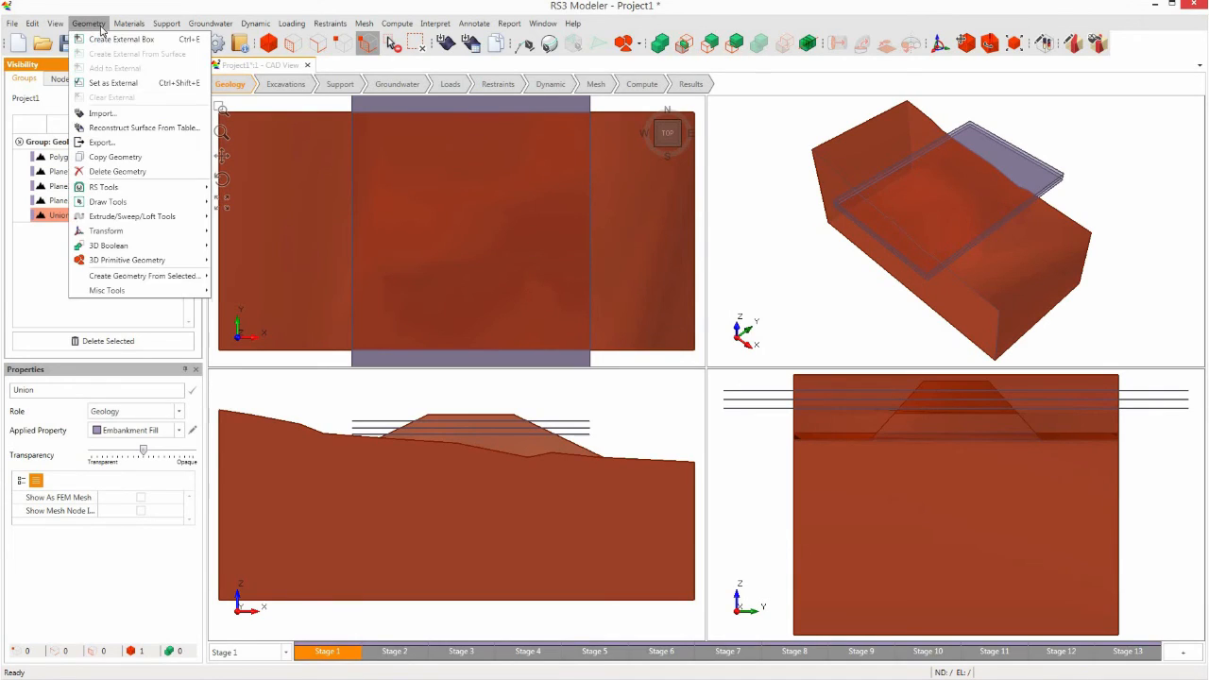
click(111, 84)
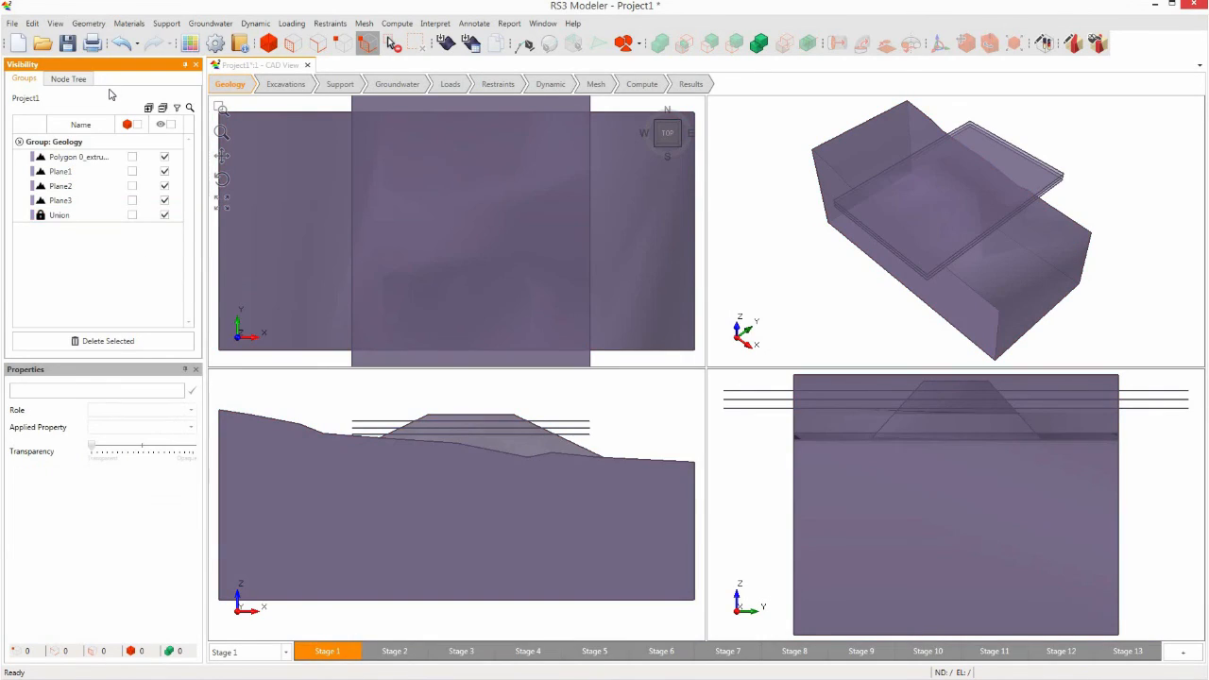